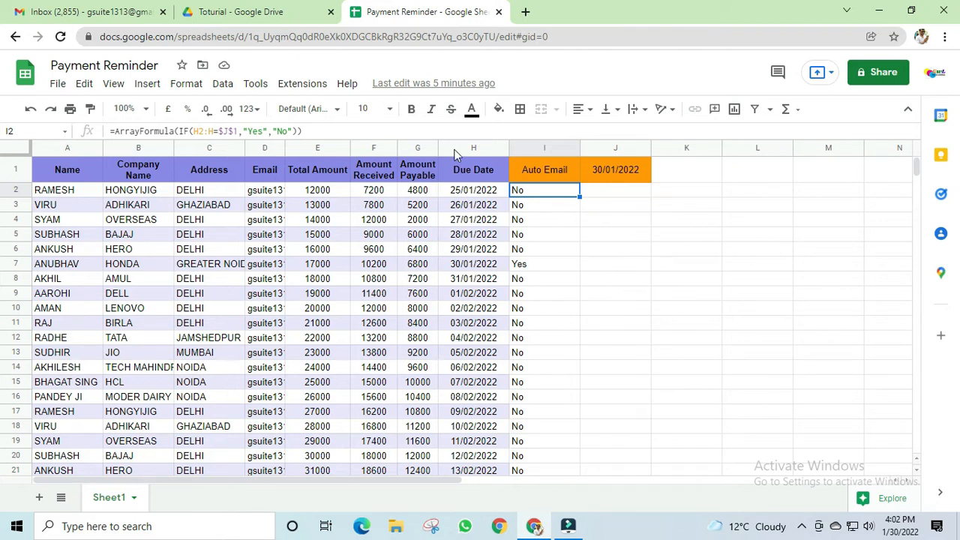
Review the payment table's columns from Name to Due Date, including Email, Total Amount, Amount Received and Amount Payable
{"action": "left_click_drag", "start_coordinate": [57, 149], "coordinate": [459, 153]}
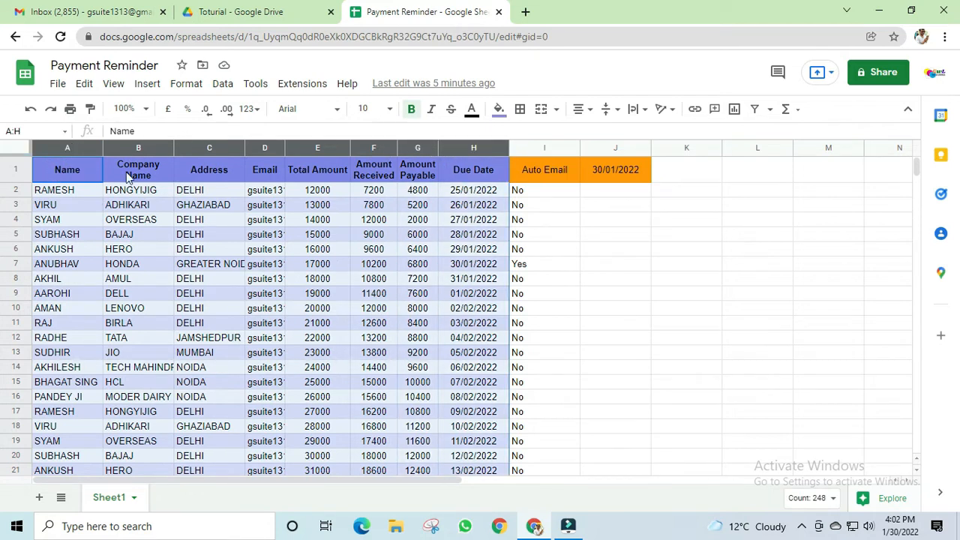
{"action": "left_click", "coordinate": [262, 176]}
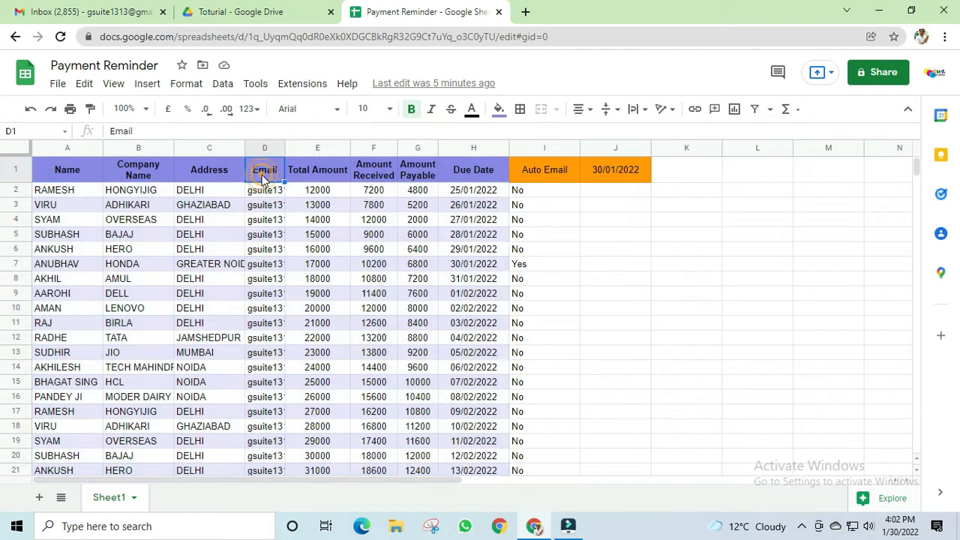
{"action": "left_click", "coordinate": [309, 177]}
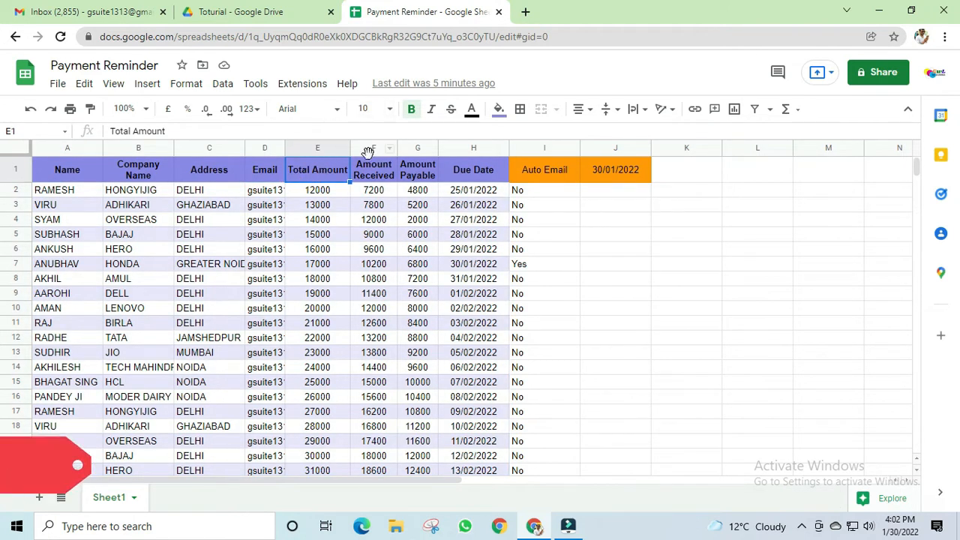
{"action": "left_click", "coordinate": [374, 175]}
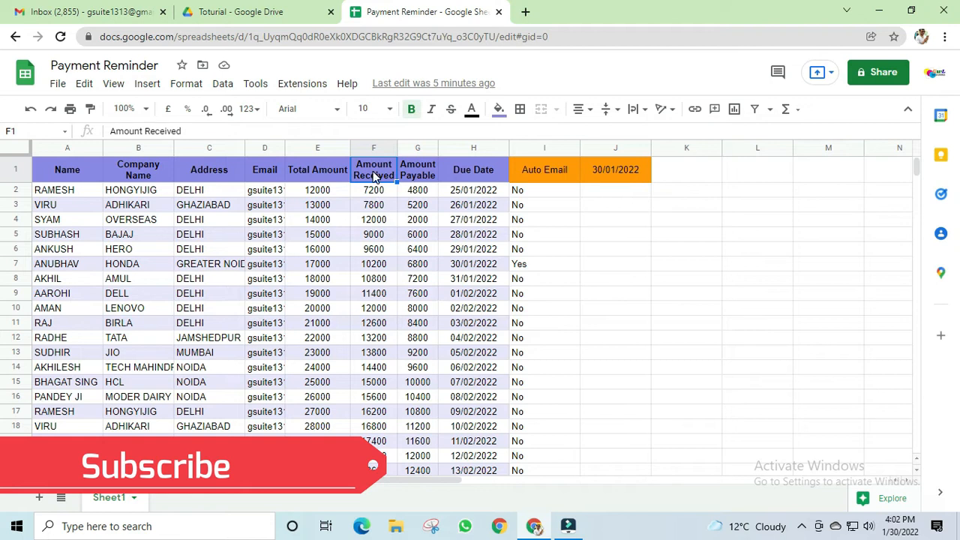
{"action": "left_click", "coordinate": [420, 174]}
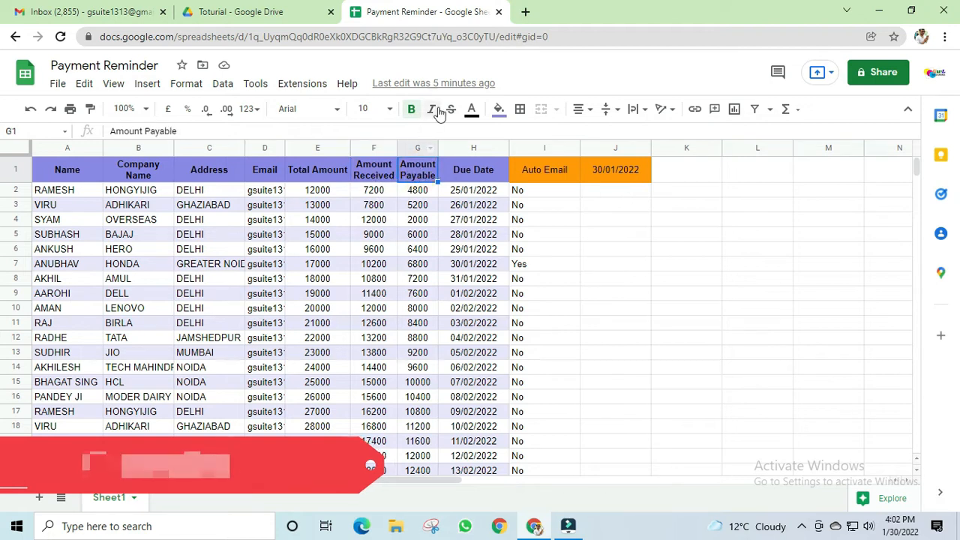
{"action": "left_click", "coordinate": [478, 172]}
{"action": "left_click", "coordinate": [472, 150]}
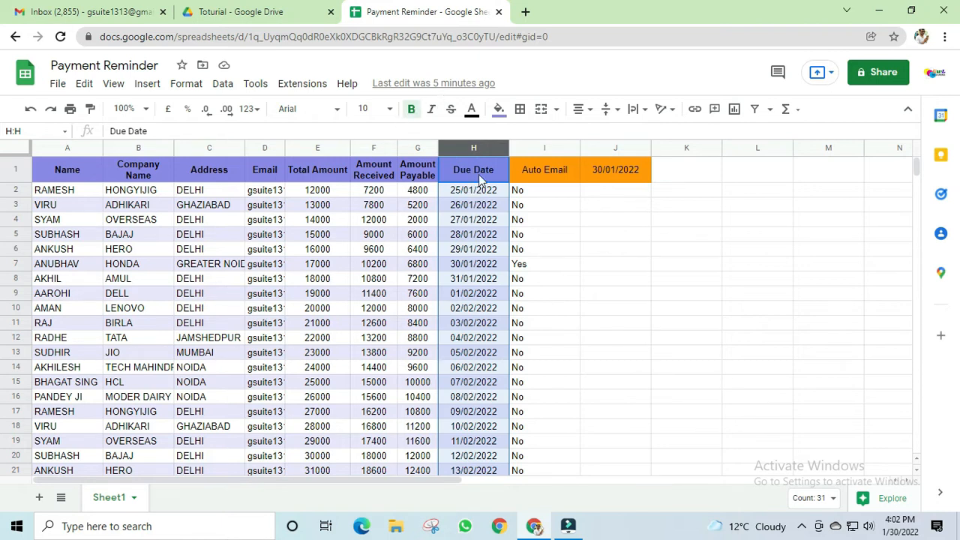
{"action": "left_click", "coordinate": [479, 255]}
{"action": "left_click_drag", "start_coordinate": [461, 147], "coordinate": [75, 147]}
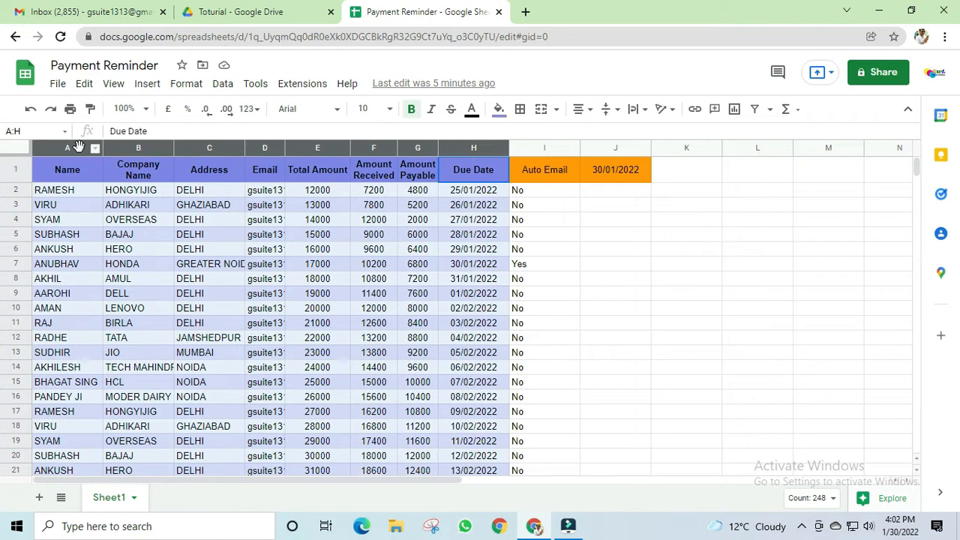
Center-align the entire Auto Email column horizontally
{"action": "left_click", "coordinate": [546, 219]}
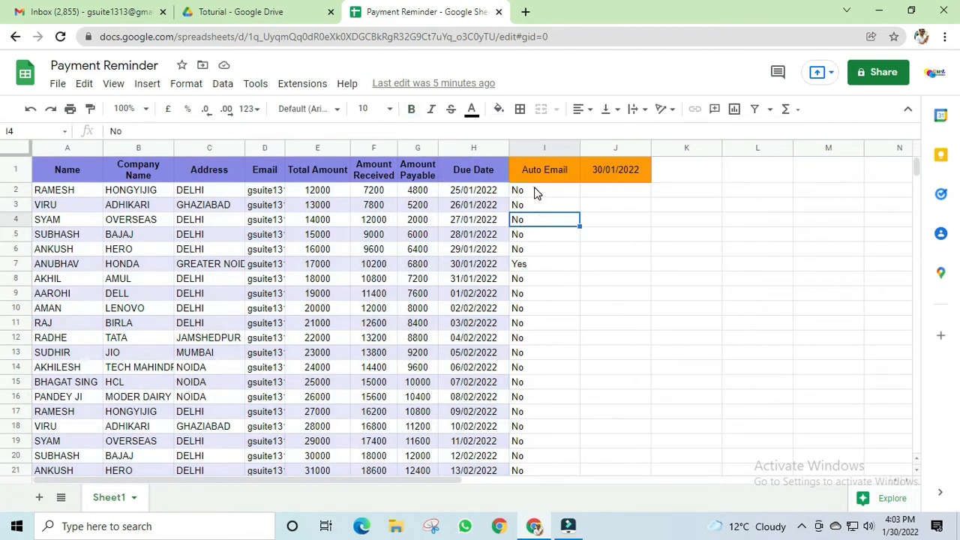
{"action": "left_click", "coordinate": [535, 192]}
{"action": "left_click", "coordinate": [531, 150]}
{"action": "left_click", "coordinate": [590, 110]}
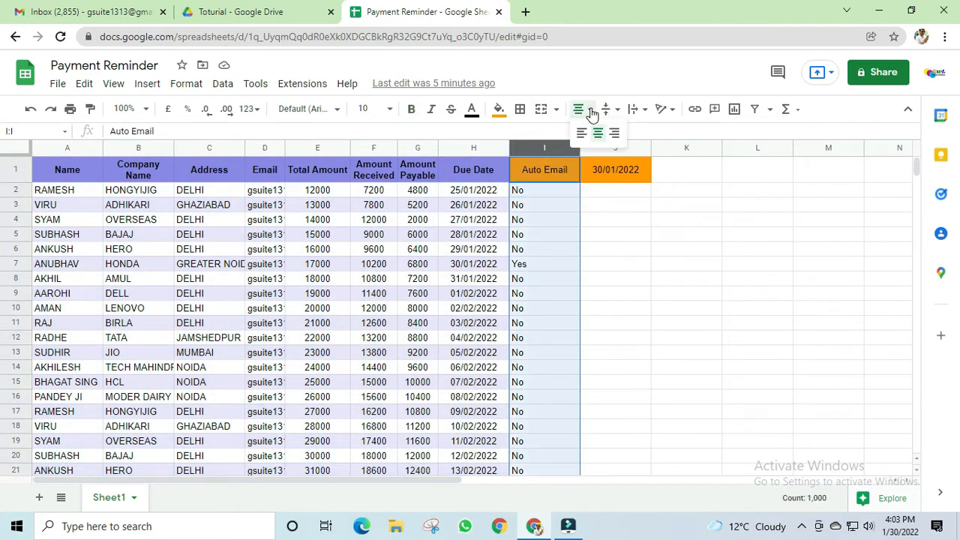
{"action": "left_click", "coordinate": [598, 132]}
{"action": "left_click", "coordinate": [552, 283]}
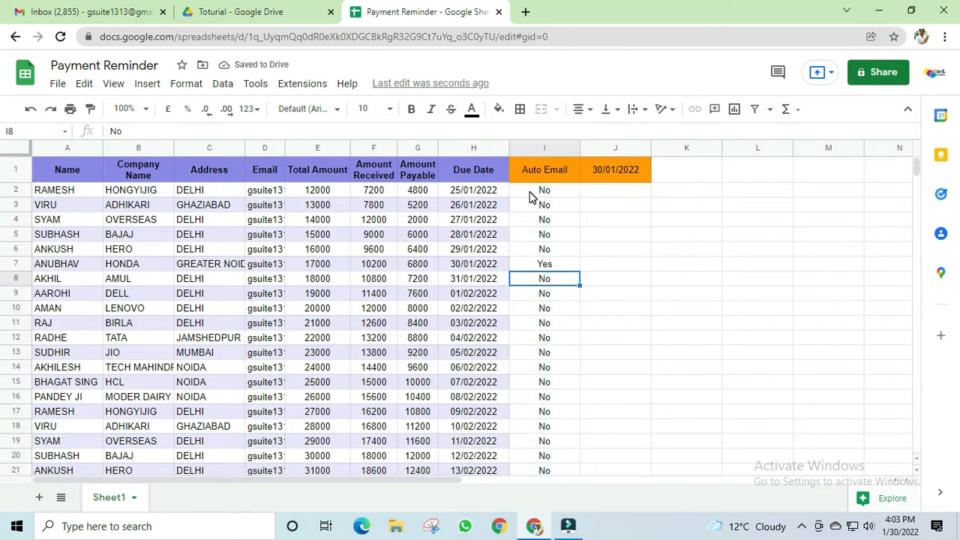
Inspect the date formula in cell J1, next to the Auto Email header
{"action": "left_click", "coordinate": [548, 267]}
{"action": "left_click", "coordinate": [598, 171]}
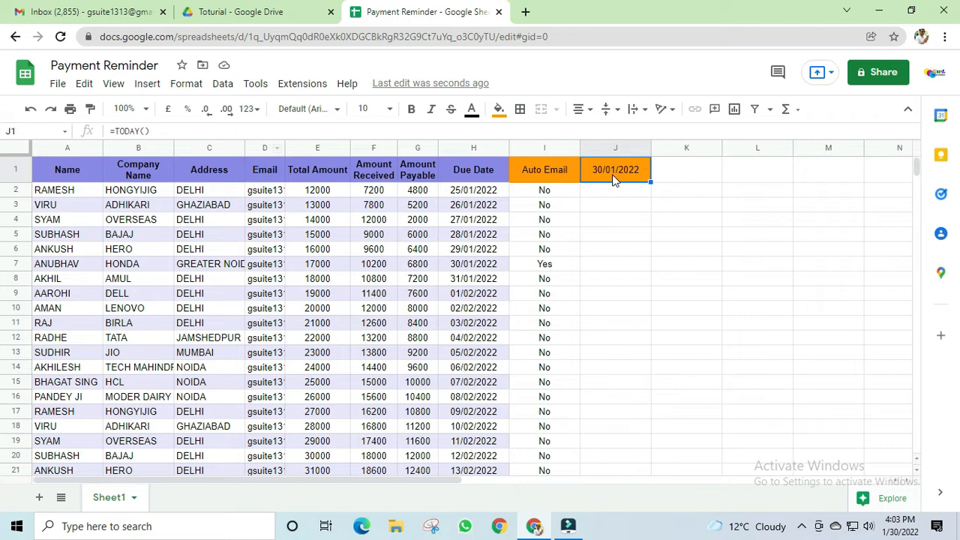
{"action": "double_click", "coordinate": [613, 180]}
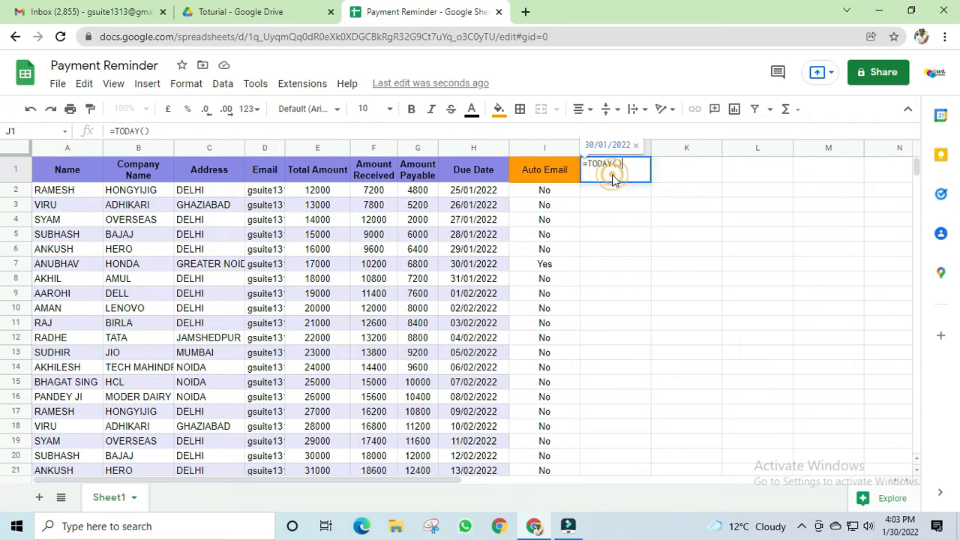
{"action": "left_click", "coordinate": [945, 36]}
{"action": "left_click", "coordinate": [904, 168]}
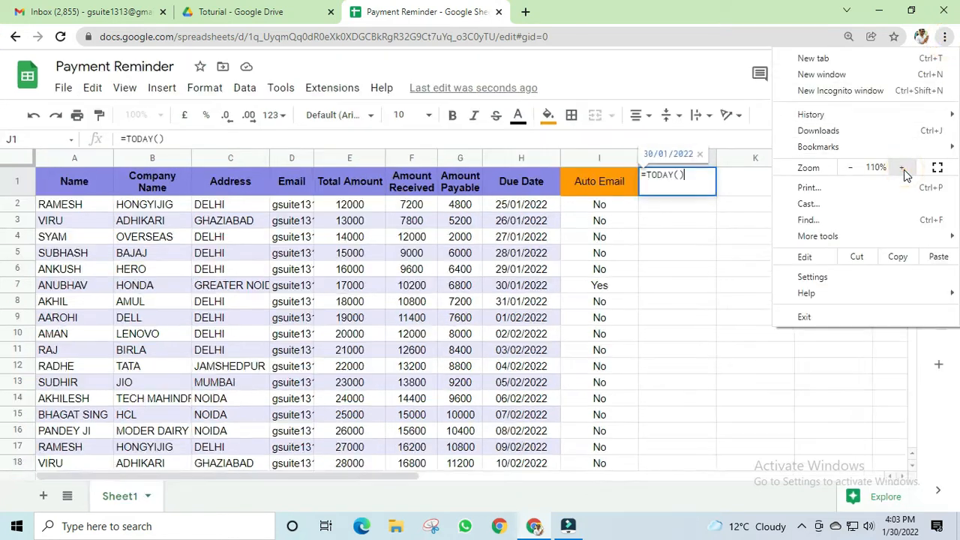
{"action": "left_click", "coordinate": [904, 168]}
{"action": "left_click", "coordinate": [739, 299]}
{"action": "left_click", "coordinate": [780, 195]}
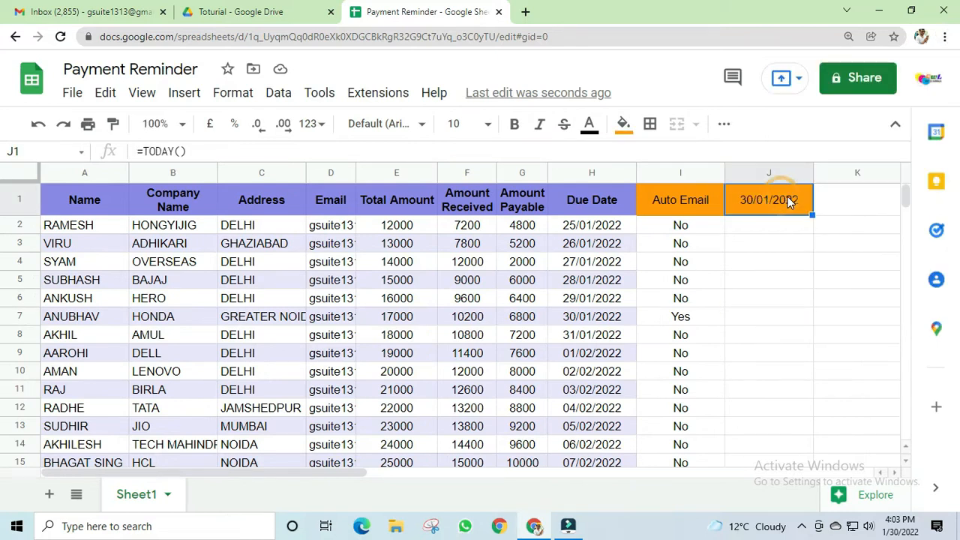
{"action": "double_click", "coordinate": [788, 196]}
{"action": "left_click", "coordinate": [750, 241]}
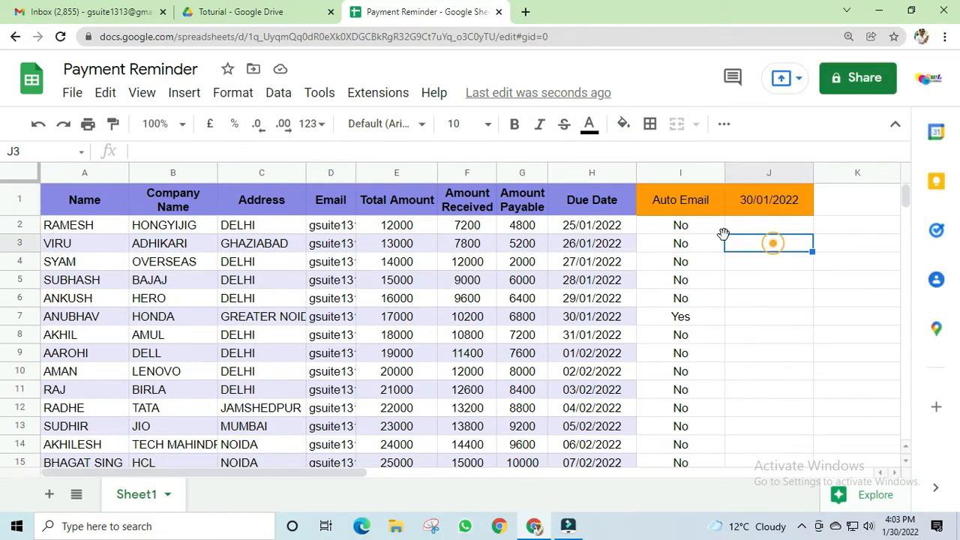
Inspect the array formula in cell I2 that fills the Auto Email column, including its referenced ranges
{"action": "left_click", "coordinate": [686, 226]}
{"action": "left_click", "coordinate": [404, 153]}
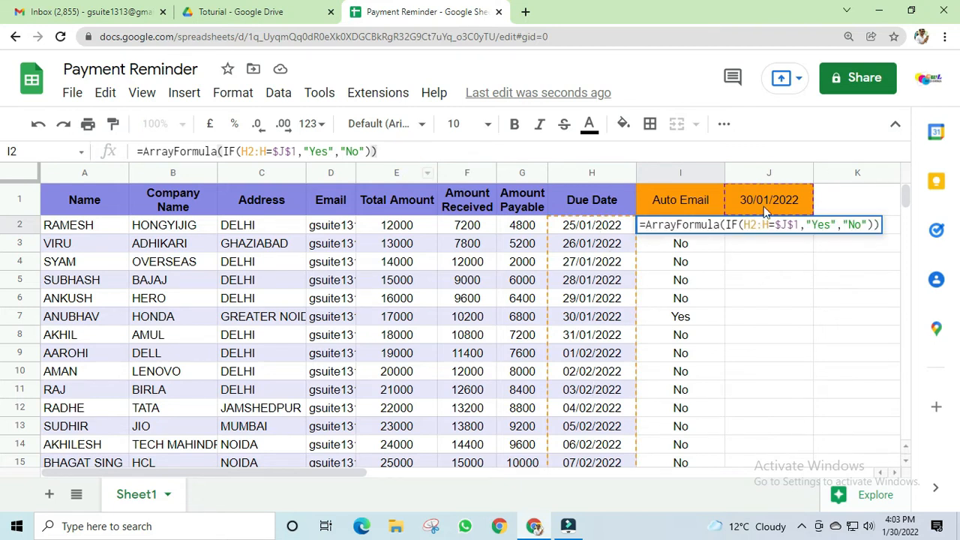
{"action": "left_click", "coordinate": [694, 283]}
Highlight all of row 7, the record marked Yes under Auto Email, with an orange fill
{"action": "left_click", "coordinate": [688, 320]}
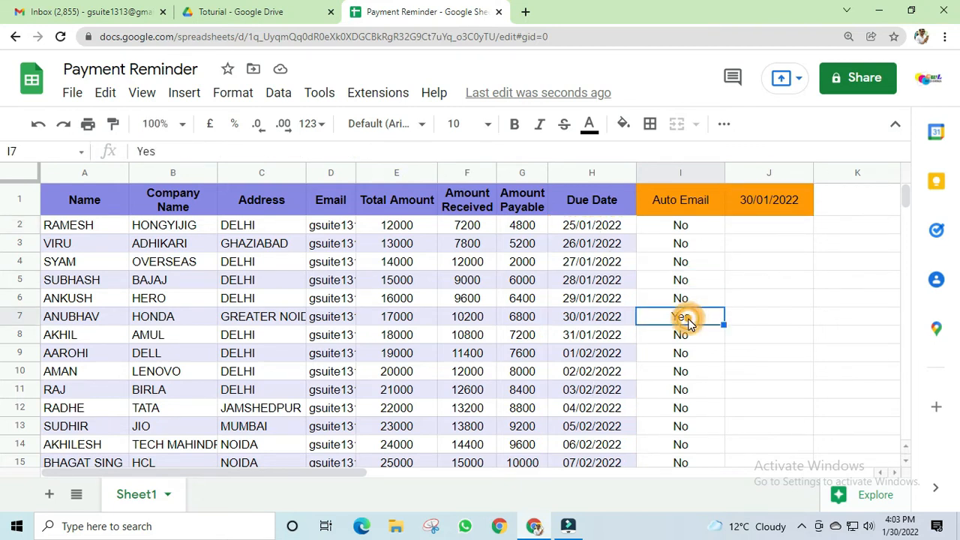
{"action": "left_click", "coordinate": [17, 316]}
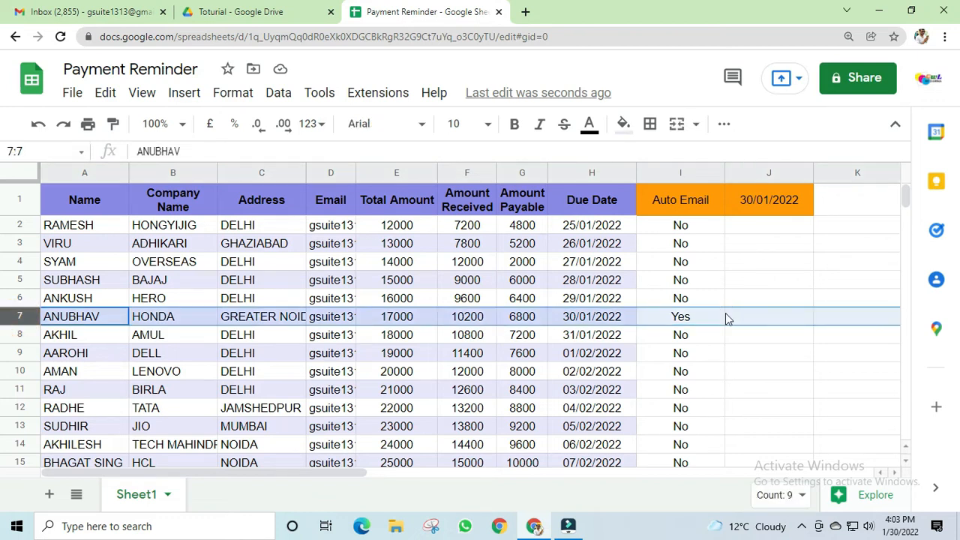
{"action": "left_click", "coordinate": [623, 124]}
{"action": "left_click", "coordinate": [669, 294]}
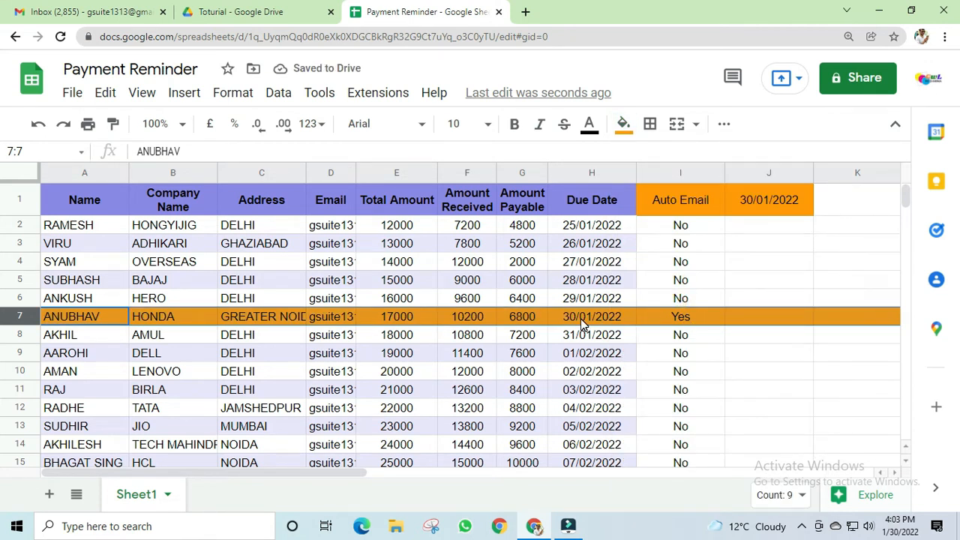
{"action": "left_click", "coordinate": [687, 321]}
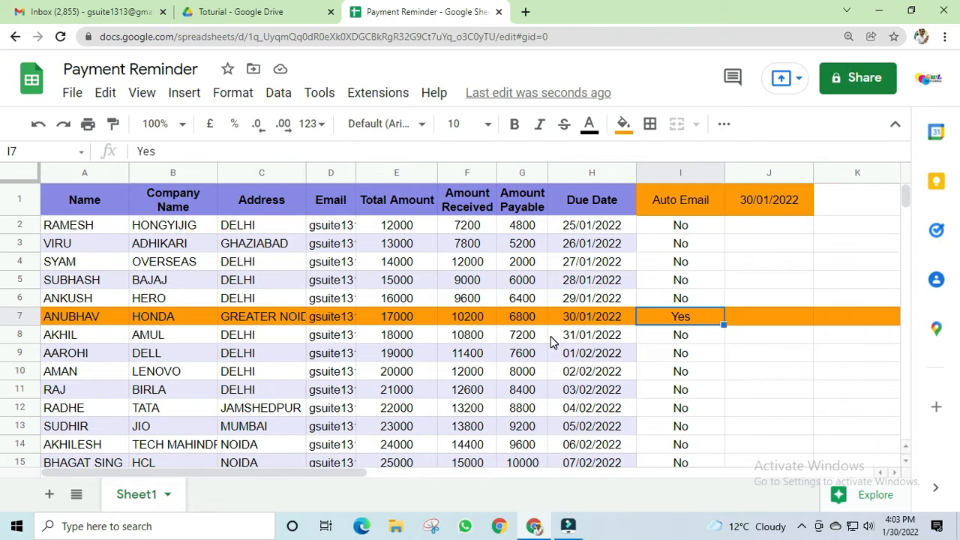
Review the Due Date and Email columns, the Name to Address columns, and the Auto Email cells beside today's date
{"action": "left_click", "coordinate": [590, 173]}
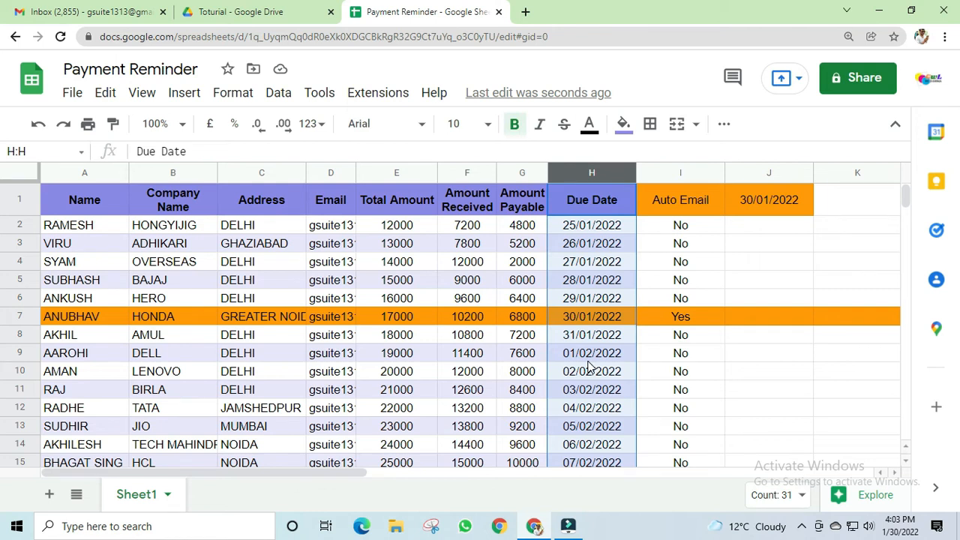
{"action": "left_click", "coordinate": [331, 173]}
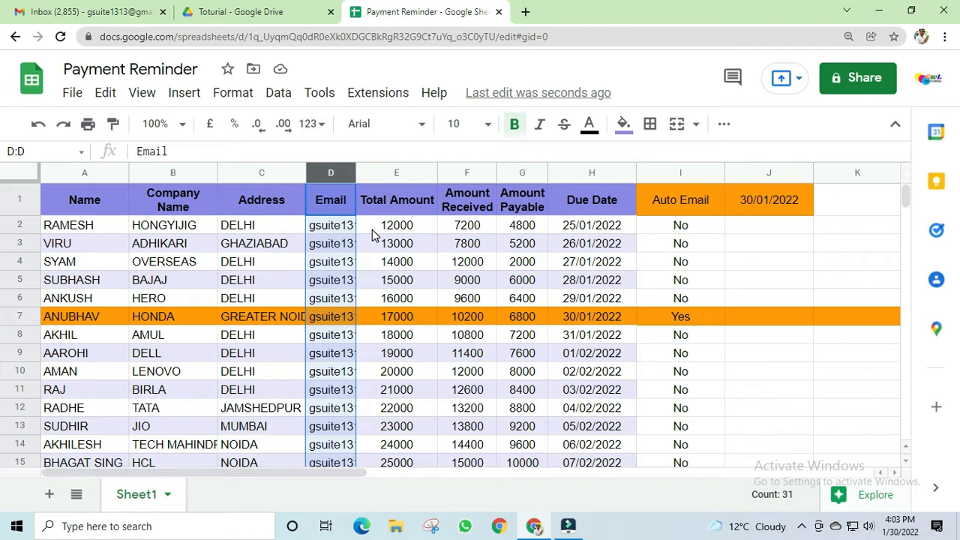
{"action": "left_click_drag", "start_coordinate": [90, 174], "coordinate": [240, 173]}
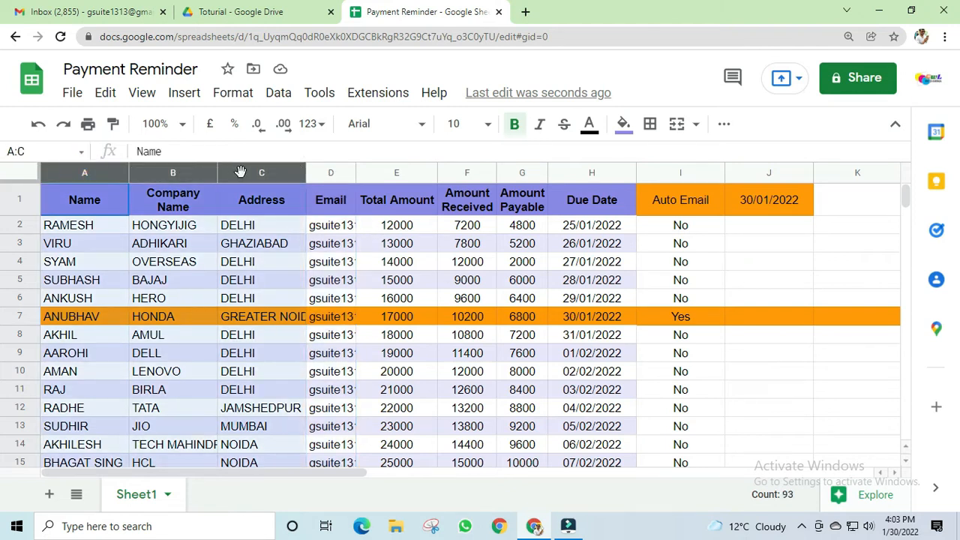
{"action": "mouse_move", "coordinate": [342, 232]}
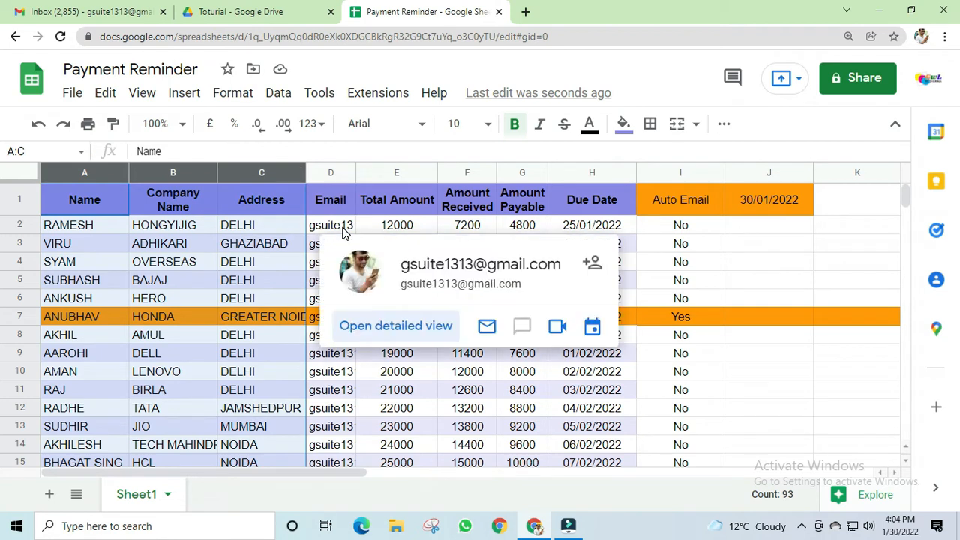
{"action": "left_click", "coordinate": [676, 260]}
{"action": "left_click_drag", "start_coordinate": [755, 199], "coordinate": [686, 357]}
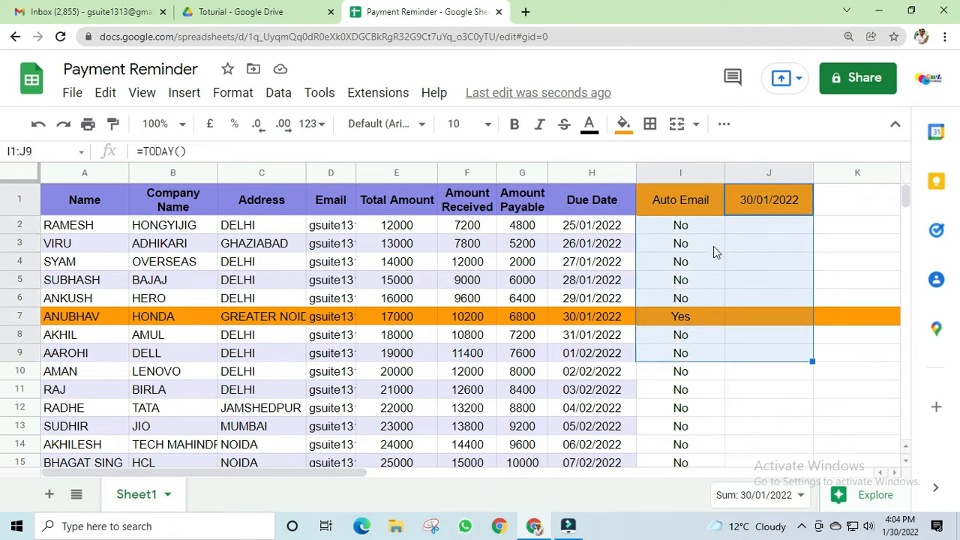
Search the Google Workspace Marketplace add-ons for "form mule" and choose the suggestion Form Mule - Email Merge Utility
{"action": "left_click", "coordinate": [375, 98]}
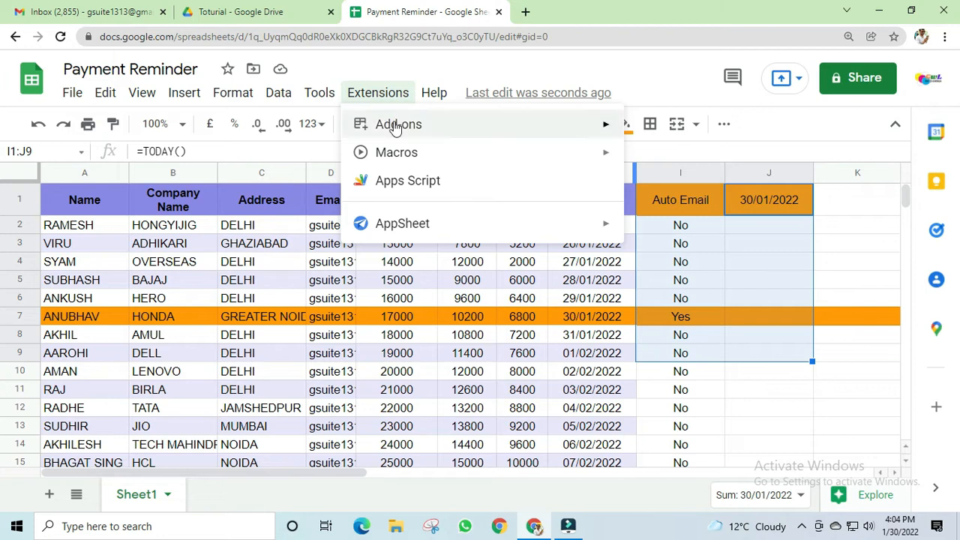
{"action": "mouse_move", "coordinate": [396, 128]}
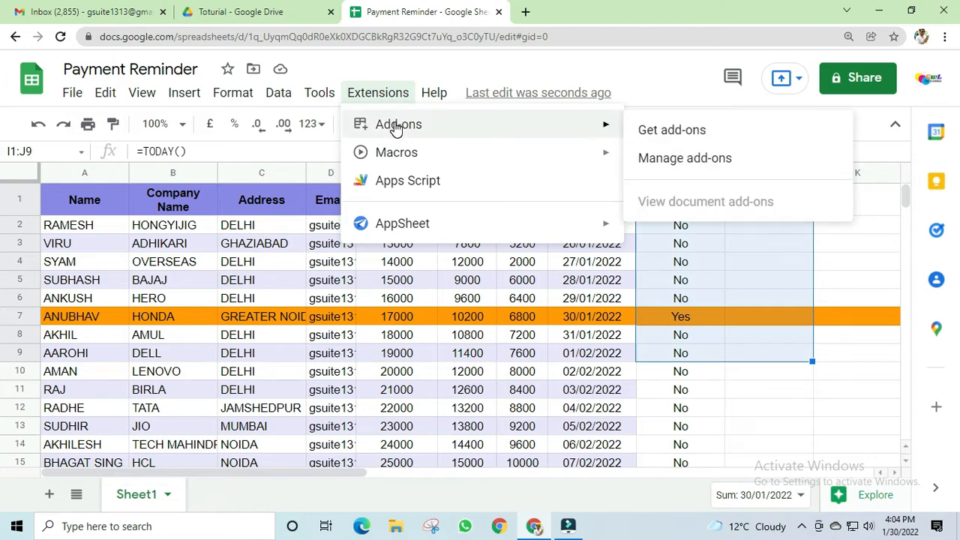
{"action": "left_click", "coordinate": [668, 135]}
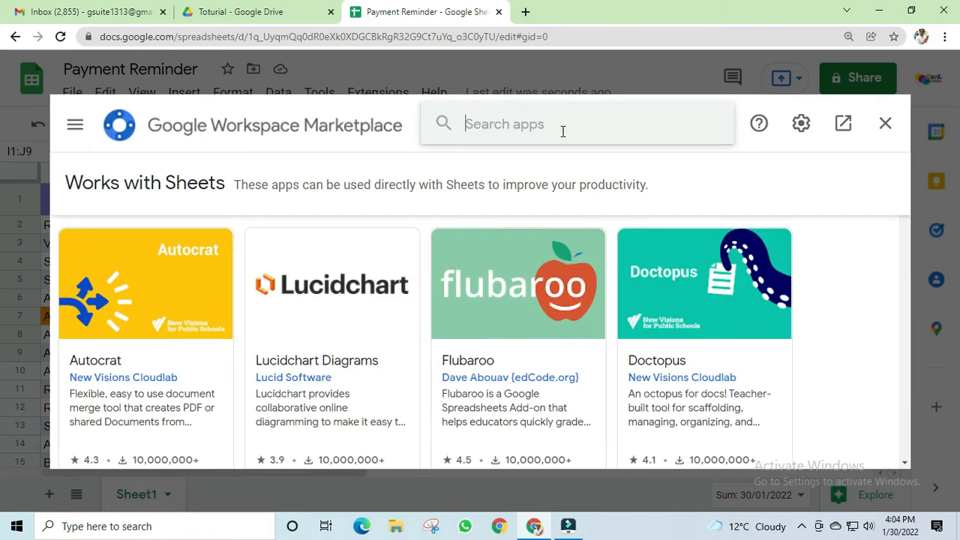
{"action": "left_click", "coordinate": [561, 126]}
{"action": "type", "text": "for"}
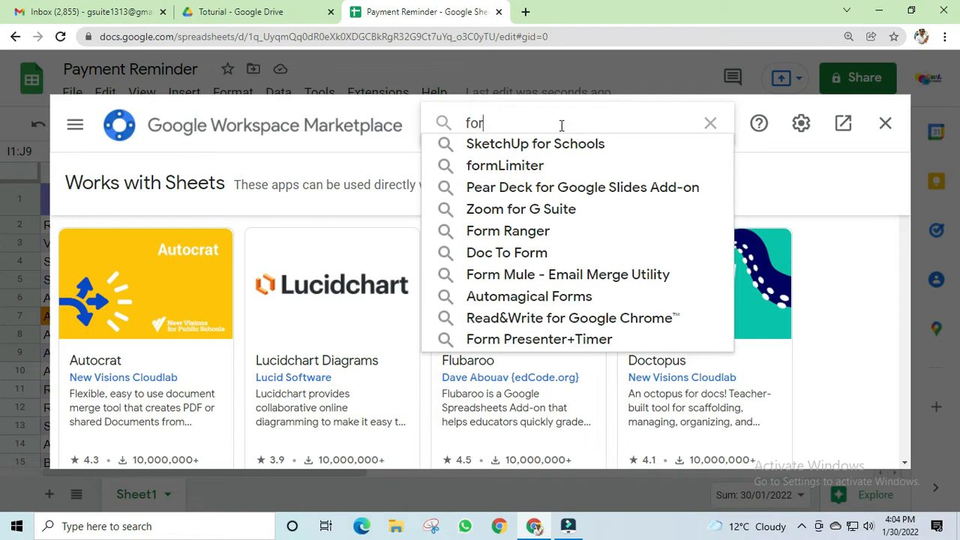
{"action": "type", "text": "m "}
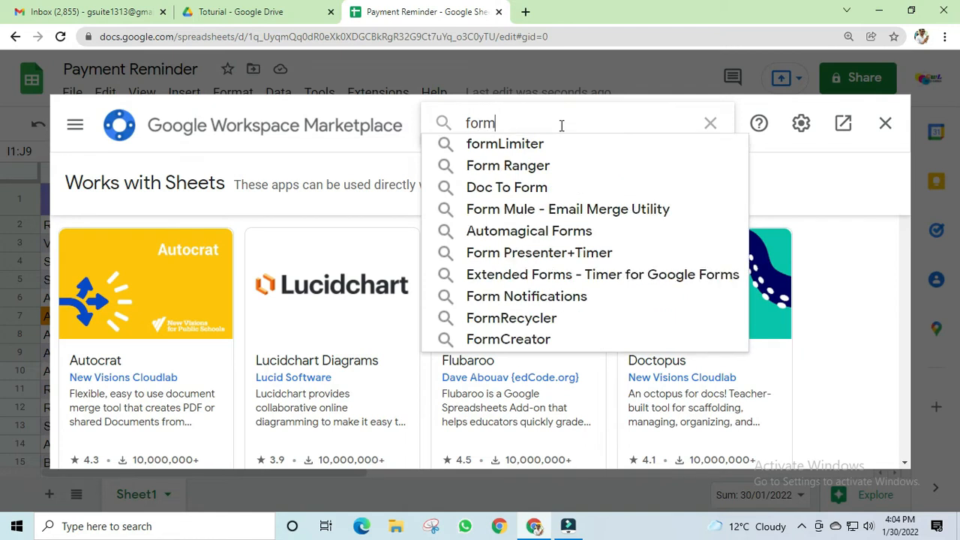
{"action": "type", "text": "mule"}
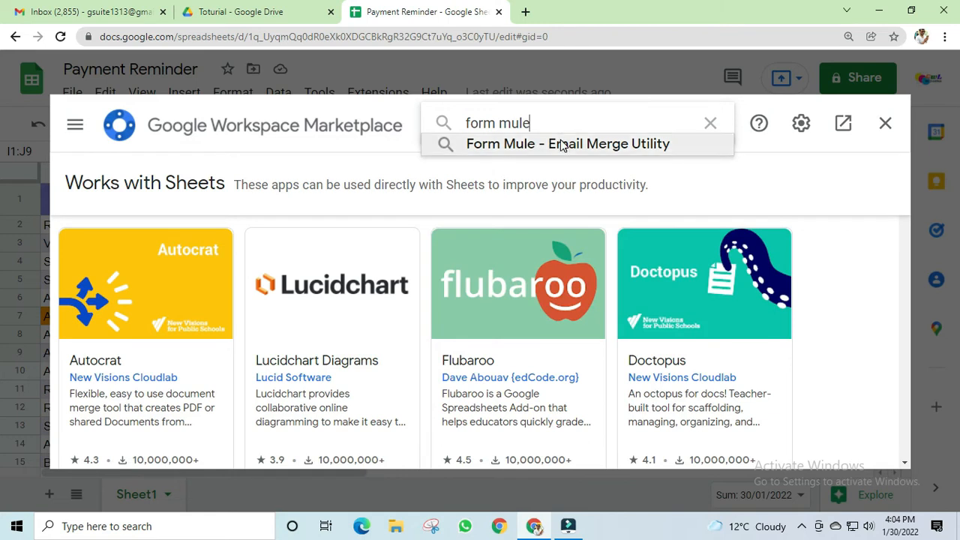
{"action": "left_click", "coordinate": [560, 142]}
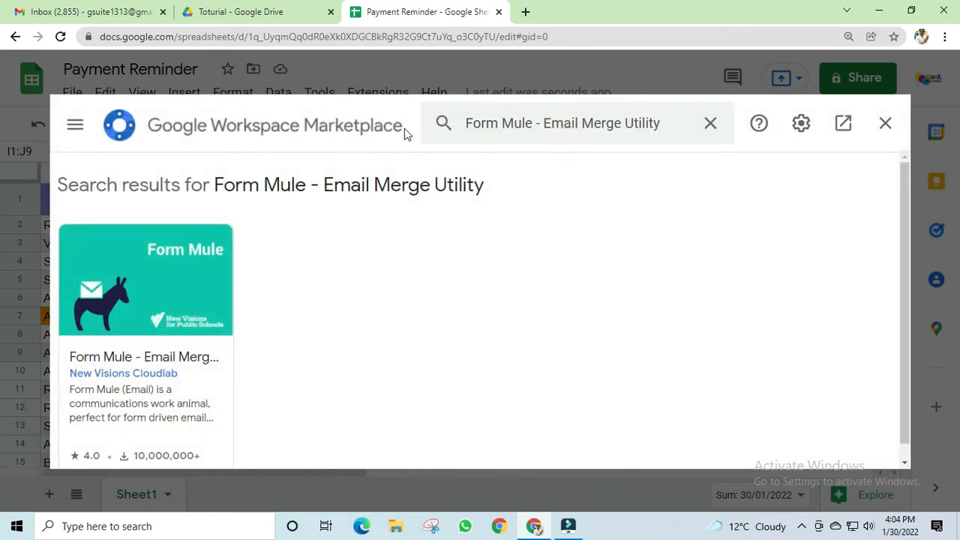
Install the Form Mule - Email Merge Utility add-on, authorizing it with the Google account, and return to the sheet
{"action": "left_click", "coordinate": [134, 300]}
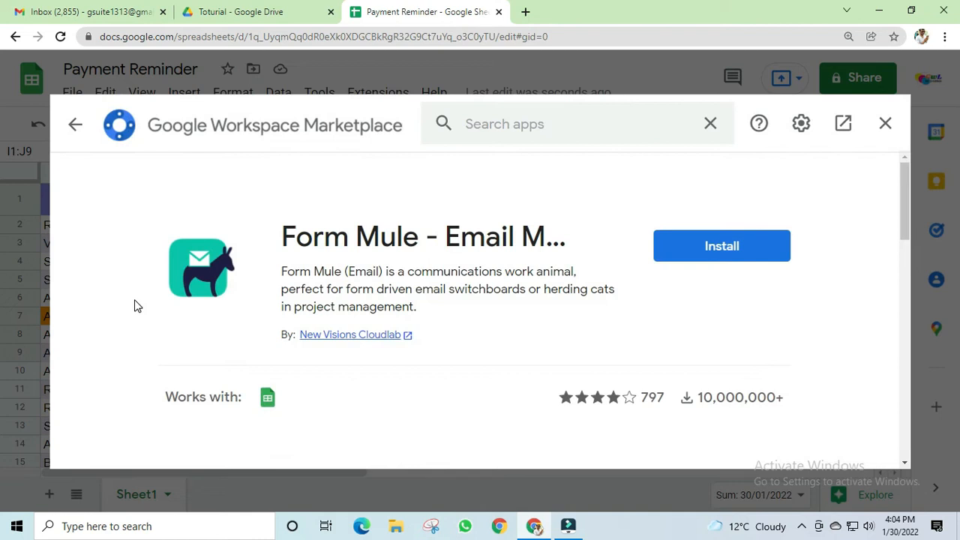
{"action": "left_click", "coordinate": [742, 255]}
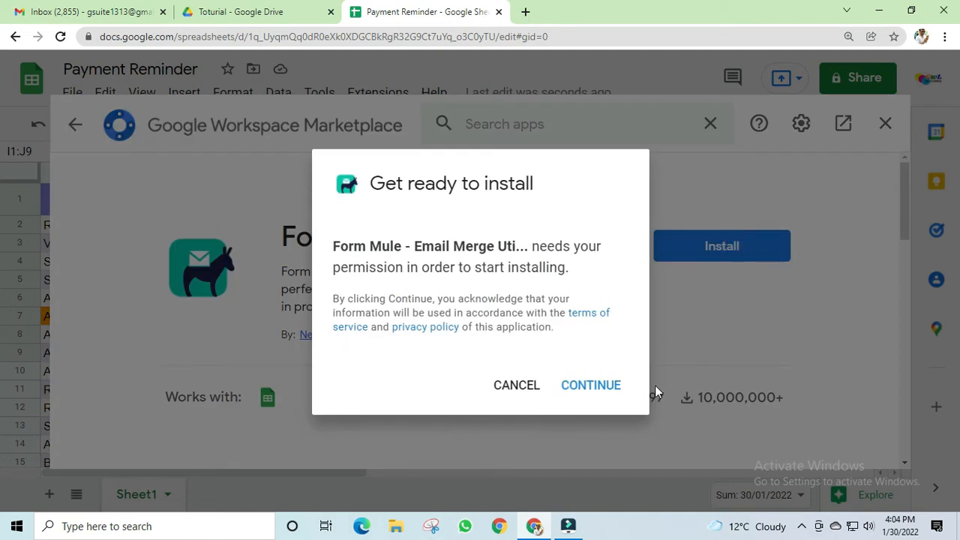
{"action": "left_click", "coordinate": [605, 393]}
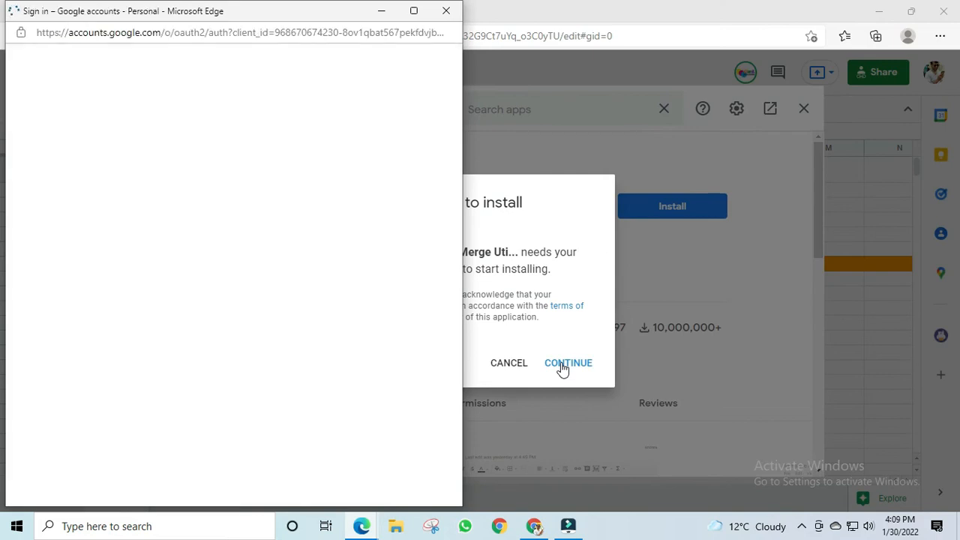
{"action": "left_click", "coordinate": [209, 246]}
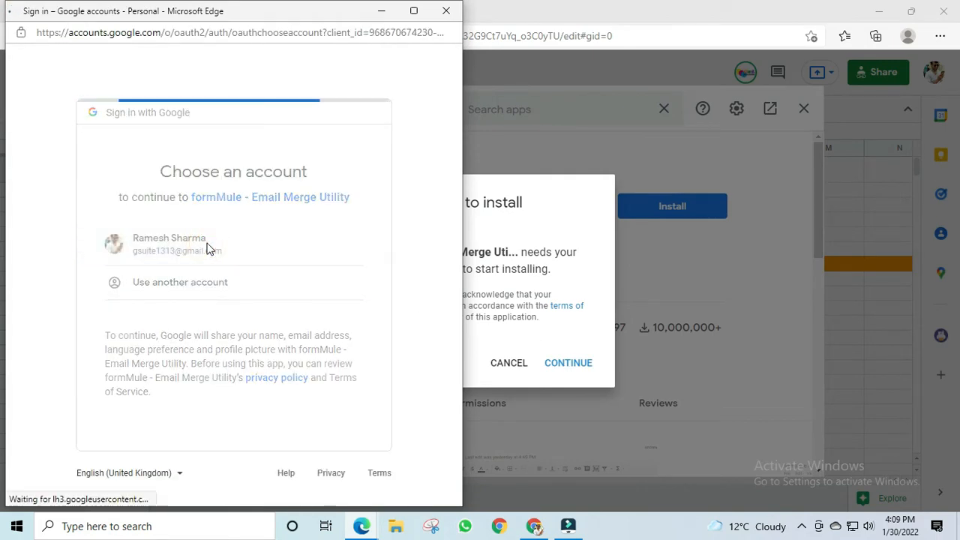
{"action": "scroll", "coordinate": [233, 229], "scroll_direction": "down", "scroll_amount": 5}
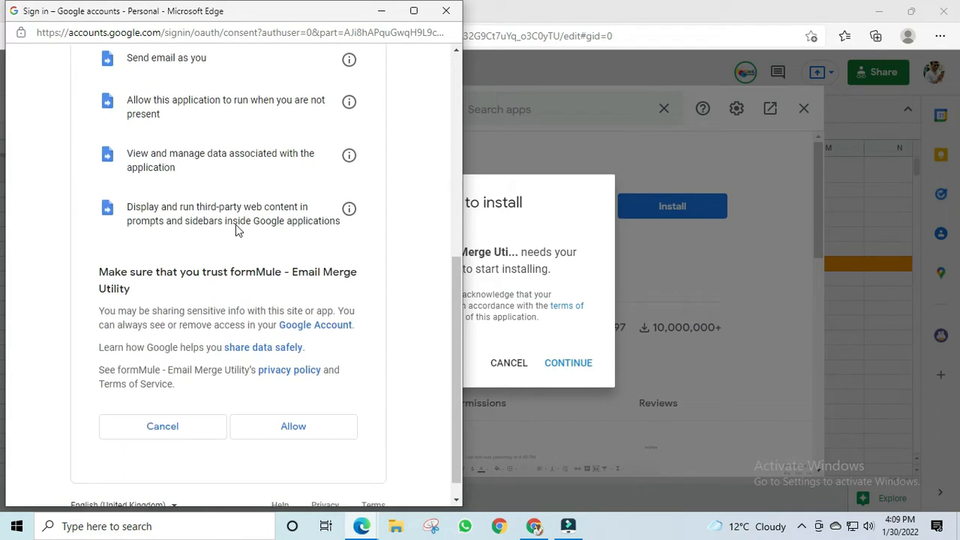
{"action": "left_click", "coordinate": [295, 411]}
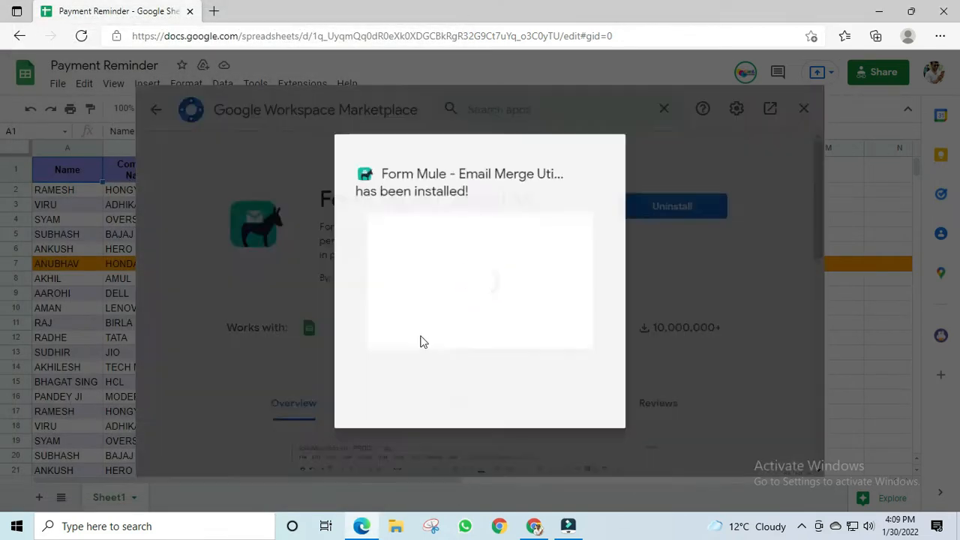
{"action": "left_click", "coordinate": [588, 414]}
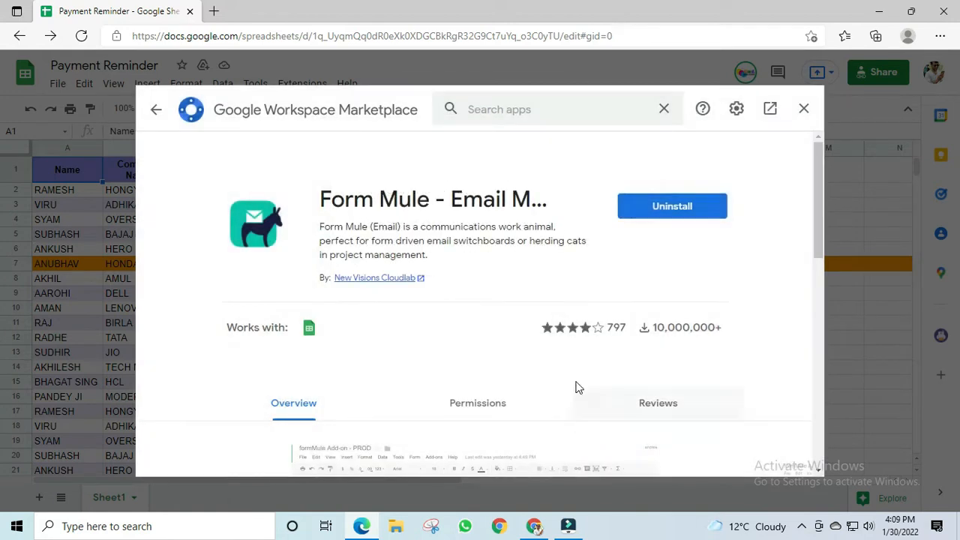
{"action": "left_click", "coordinate": [804, 109]}
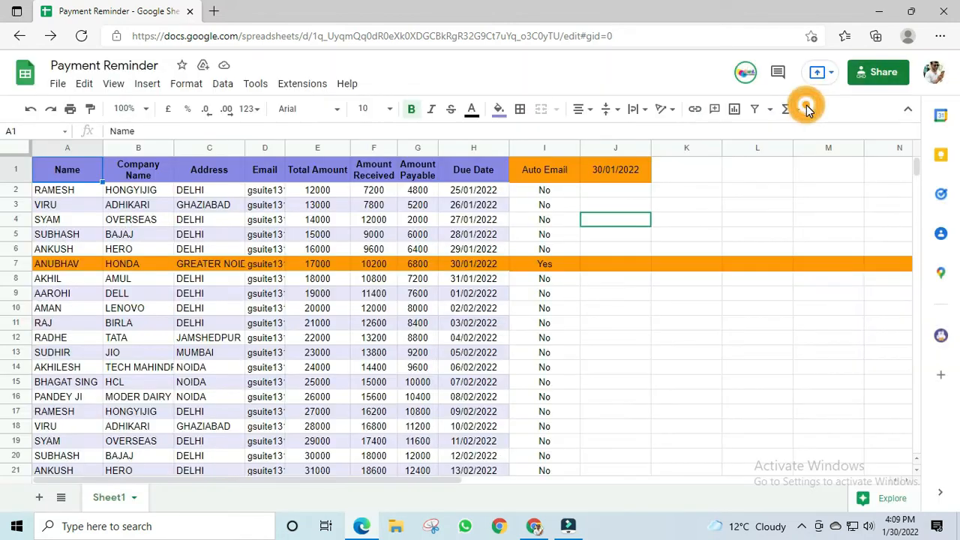
Open Form Mule's setup for source data and merge type, and select Sheet1 as the merge source sheet
{"action": "left_click", "coordinate": [299, 81]}
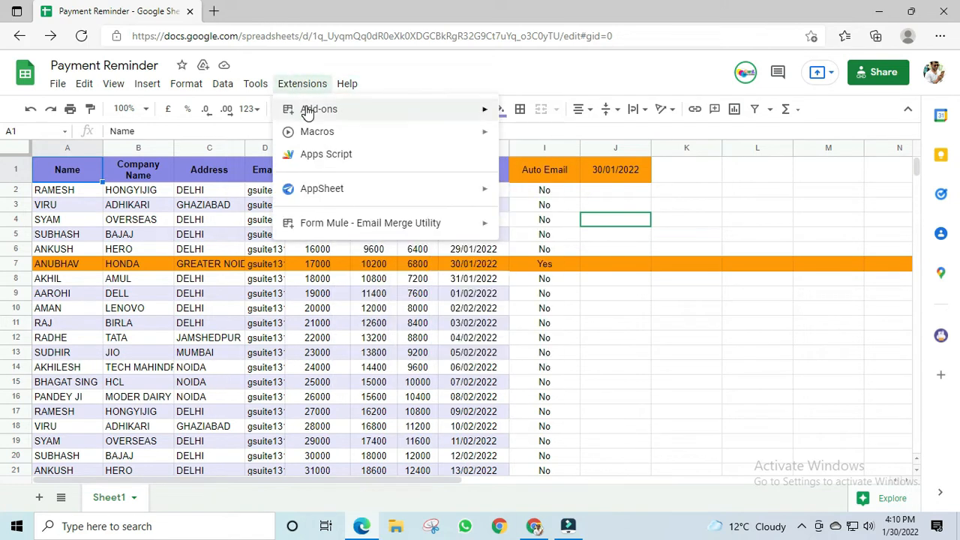
{"action": "mouse_move", "coordinate": [297, 223]}
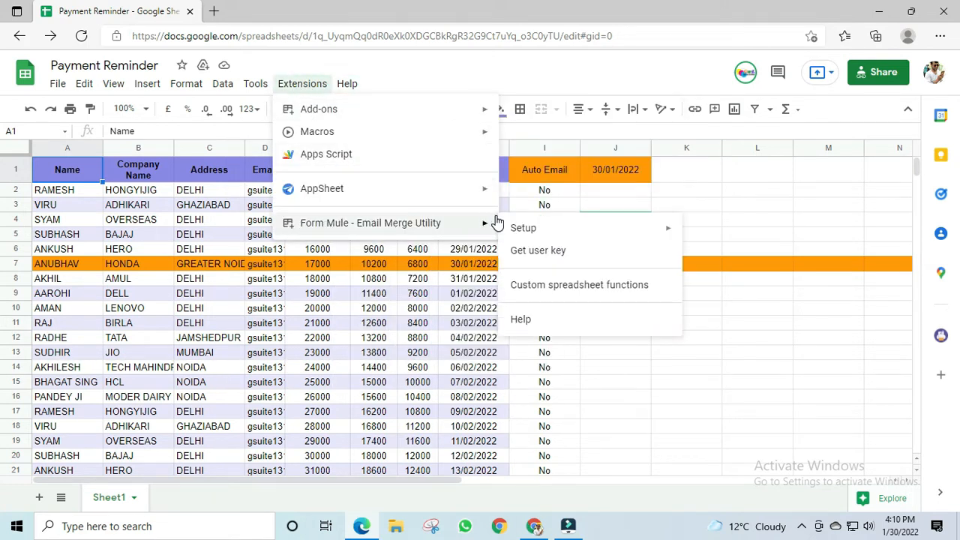
{"action": "mouse_move", "coordinate": [559, 227]}
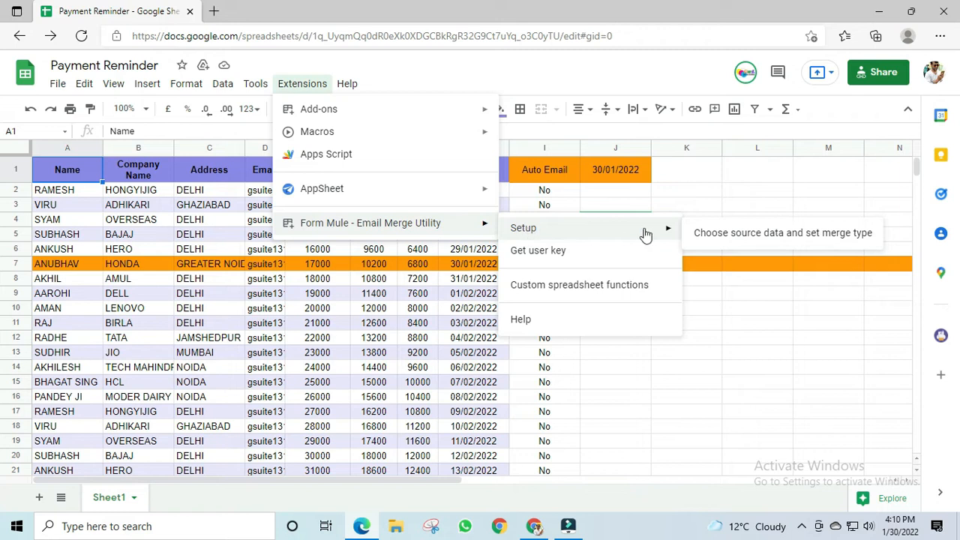
{"action": "left_click", "coordinate": [791, 234]}
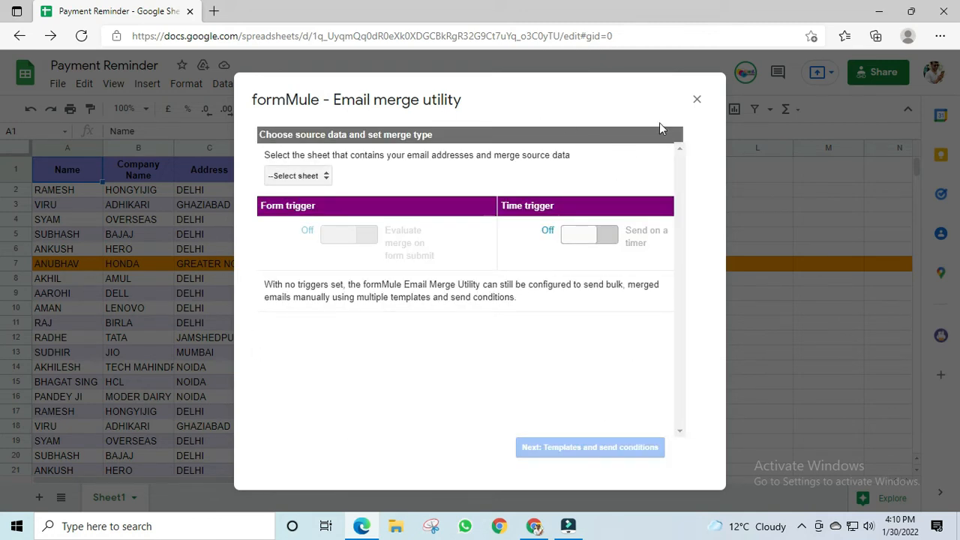
{"action": "key", "text": "ctrl+plus"}
{"action": "key", "text": "ctrl+plus"}
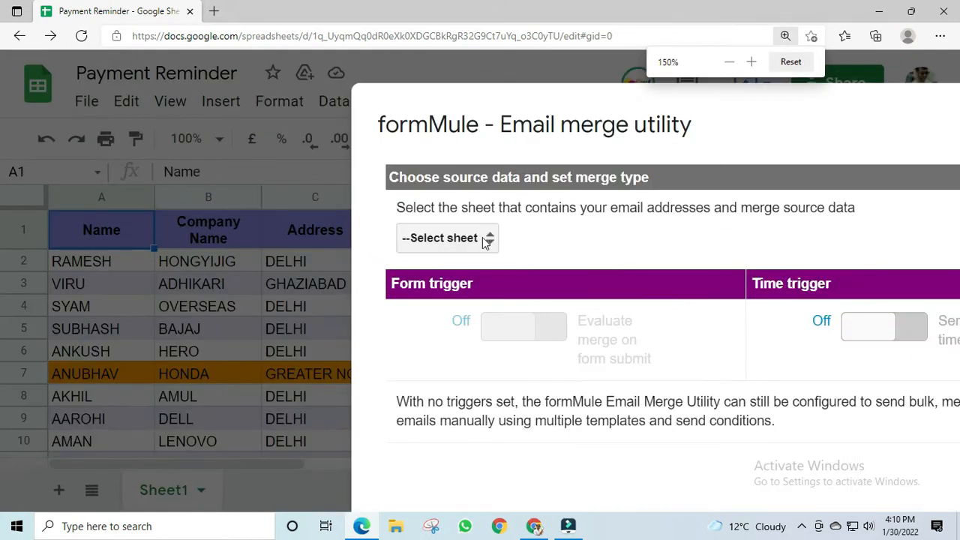
{"action": "left_click", "coordinate": [489, 246]}
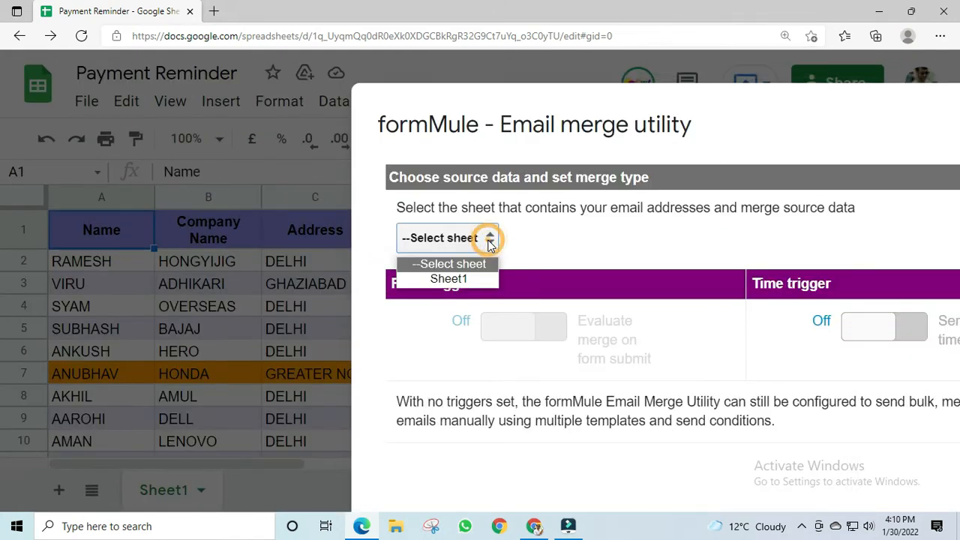
{"action": "left_click", "coordinate": [453, 280]}
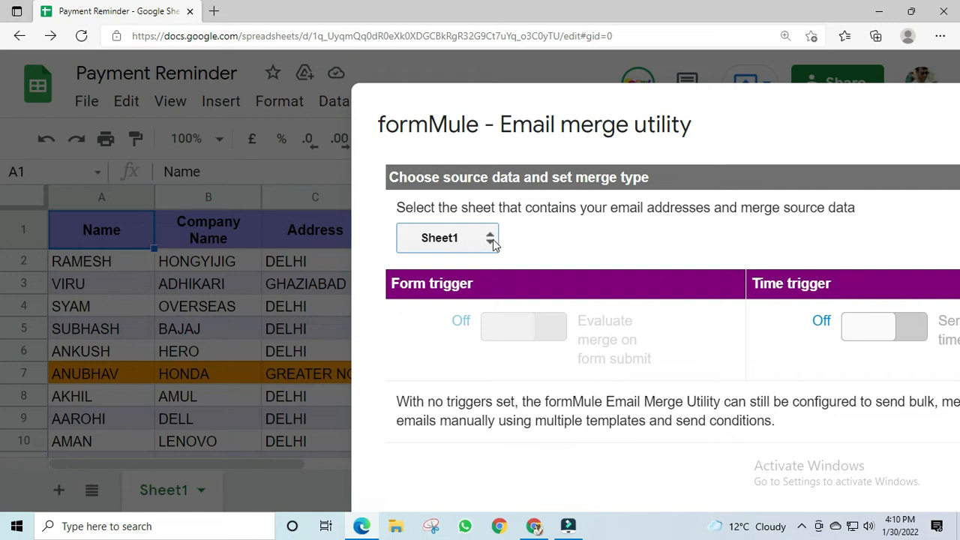
Turn on the time trigger so that merged emails are sent on a timer
{"action": "key", "text": "ctrl+minus"}
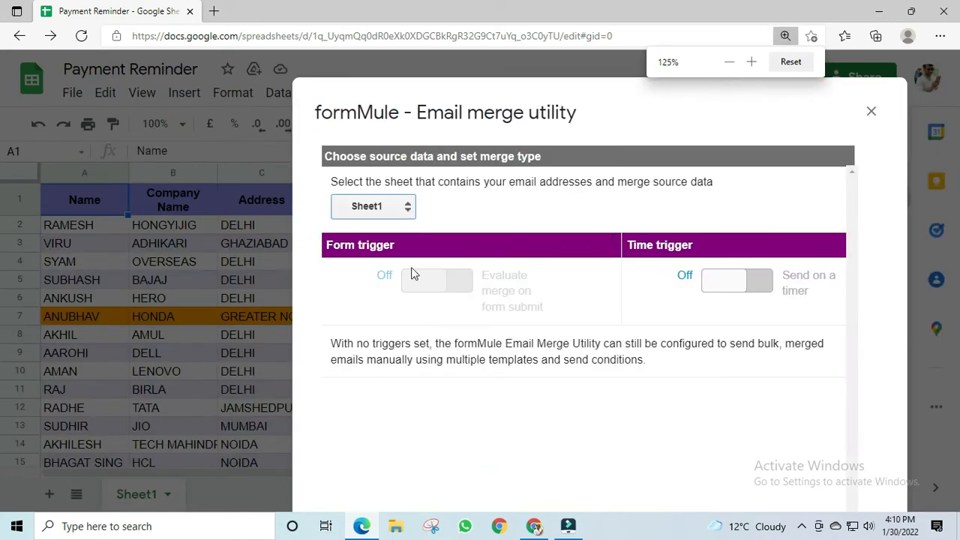
{"action": "key", "text": "ctrl+minus"}
{"action": "left_click", "coordinate": [665, 254]}
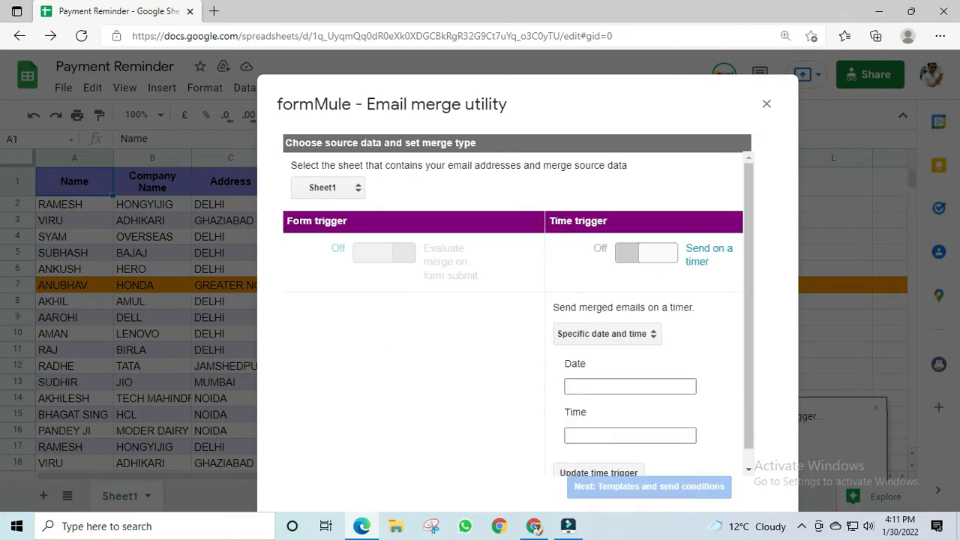
{"action": "triple_click", "coordinate": [288, 220]}
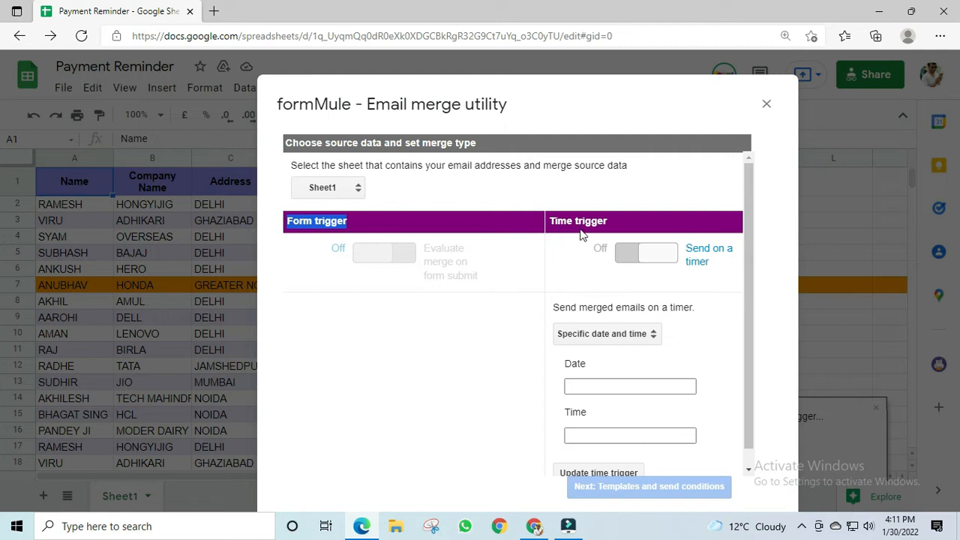
{"action": "left_click_drag", "start_coordinate": [551, 220], "coordinate": [609, 222]}
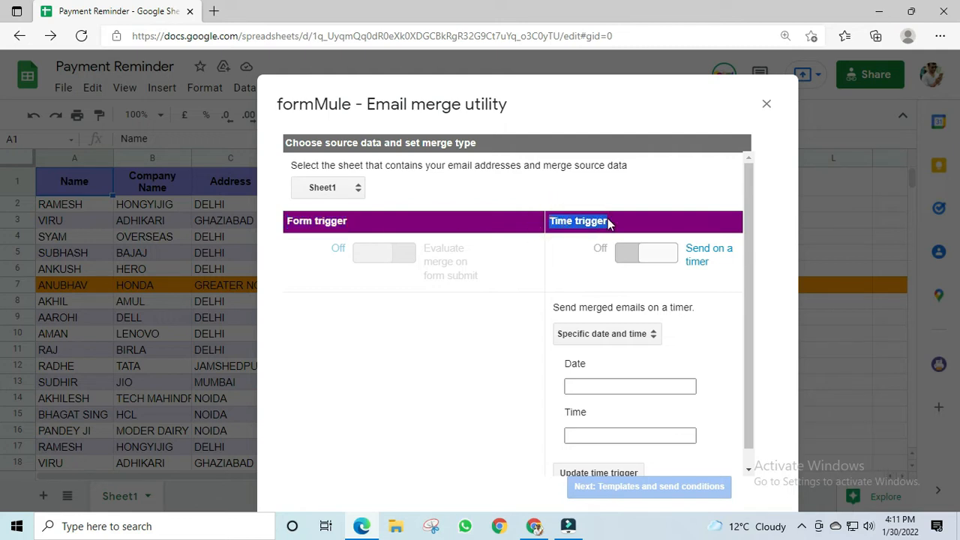
{"action": "scroll", "coordinate": [626, 236], "scroll_direction": "down", "scroll_amount": 1}
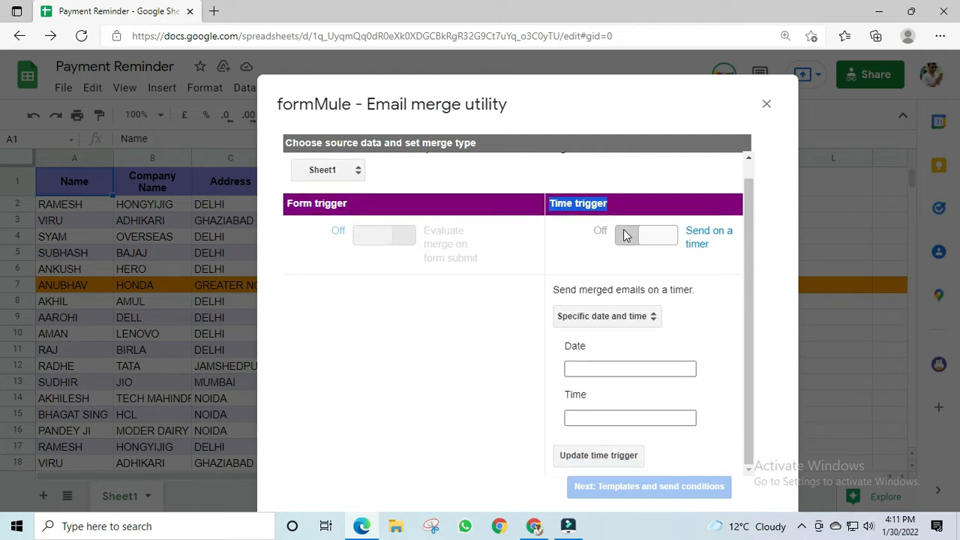
Set the time trigger to a Day timer running 8am to 9am, and proceed to the templates and send conditions
{"action": "left_click", "coordinate": [638, 318]}
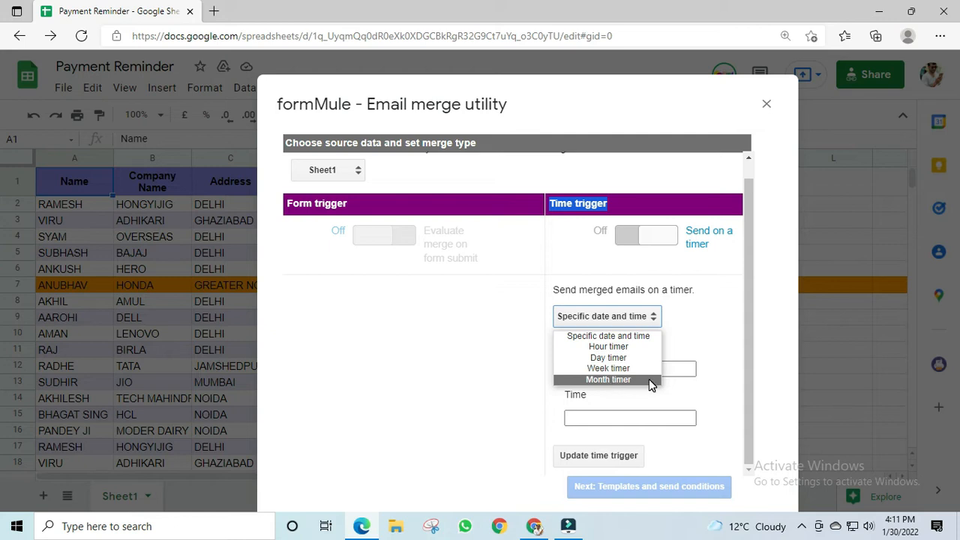
{"action": "left_click", "coordinate": [598, 360]}
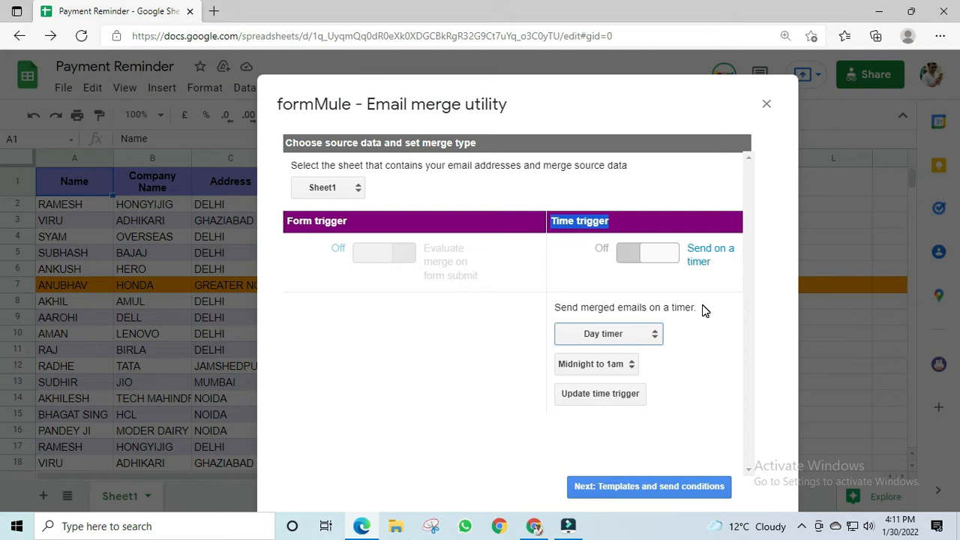
{"action": "left_click", "coordinate": [713, 326]}
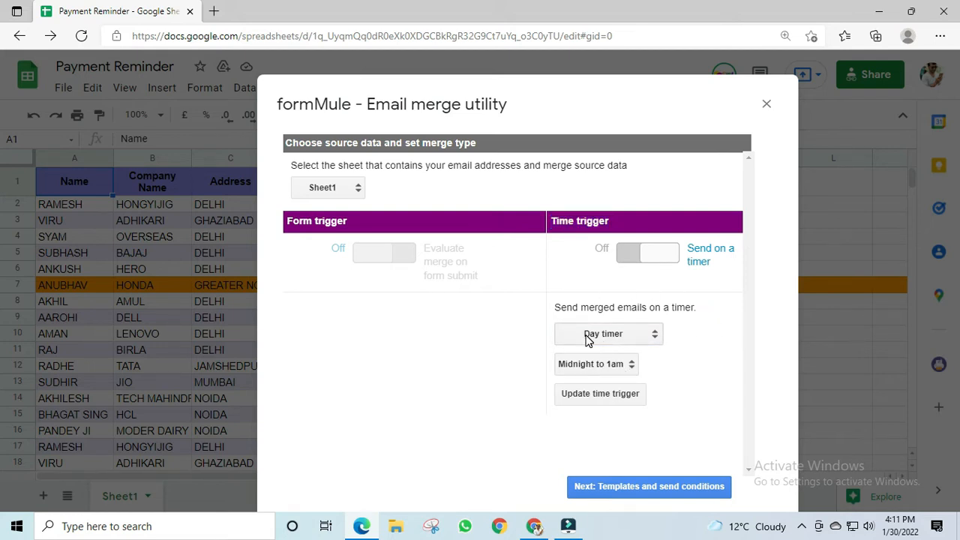
{"action": "left_click", "coordinate": [596, 367]}
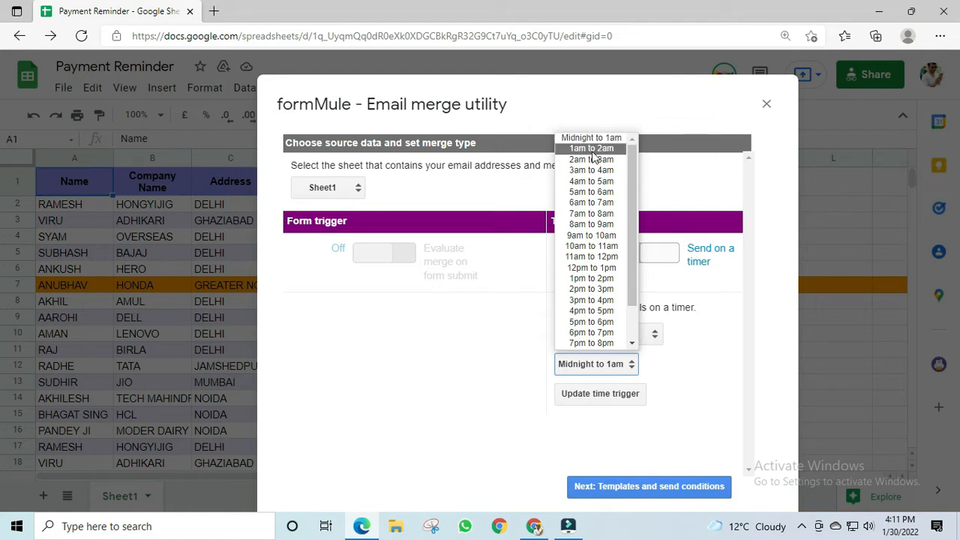
{"action": "left_click", "coordinate": [590, 224]}
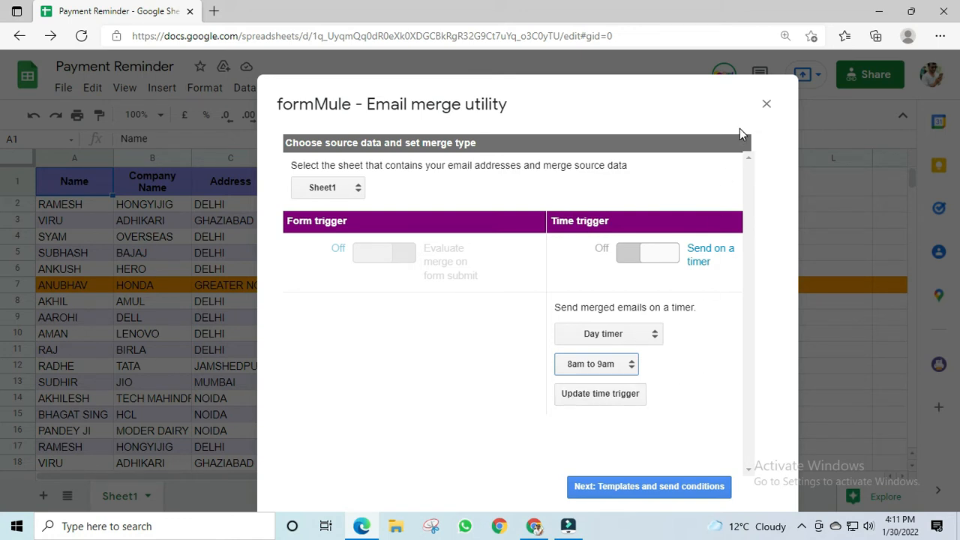
{"action": "key", "text": "ctrl+minus"}
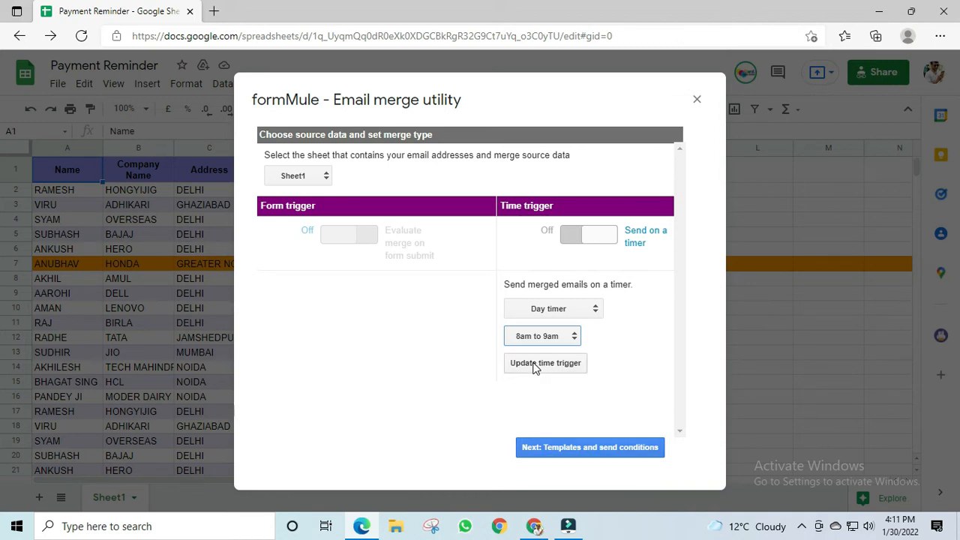
{"action": "left_click", "coordinate": [567, 448]}
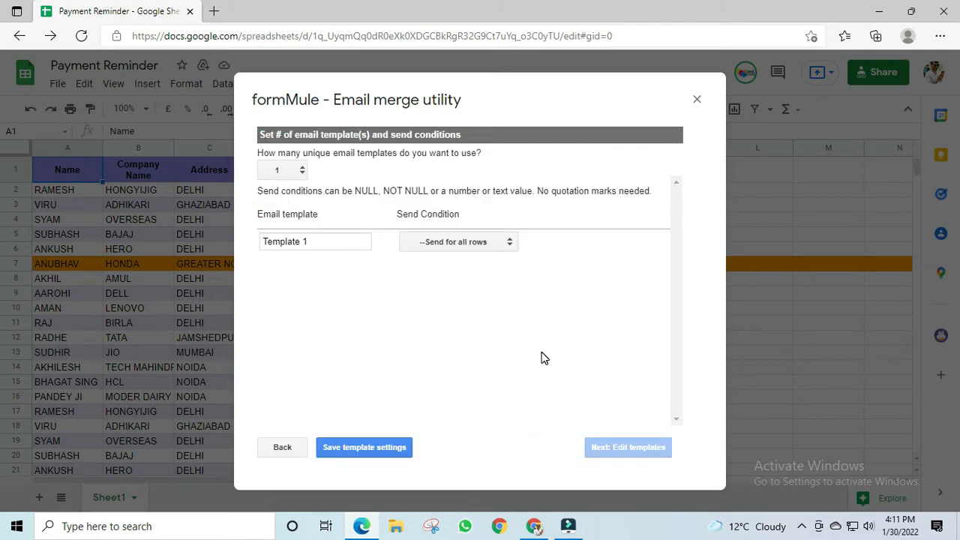
Go back to check the saved time trigger settings, and return to the templates and send conditions
{"action": "left_click", "coordinate": [291, 447]}
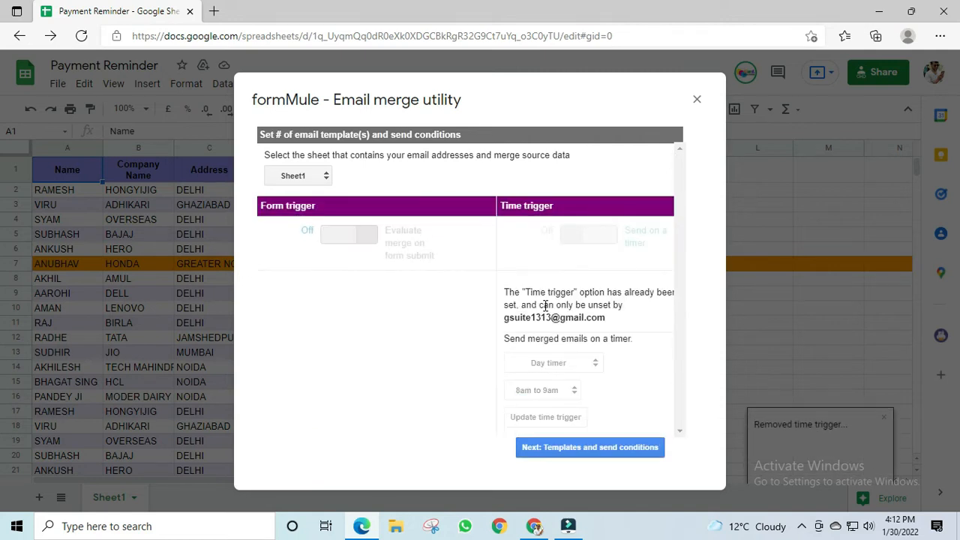
{"action": "left_click", "coordinate": [611, 240]}
{"action": "left_click", "coordinate": [570, 448]}
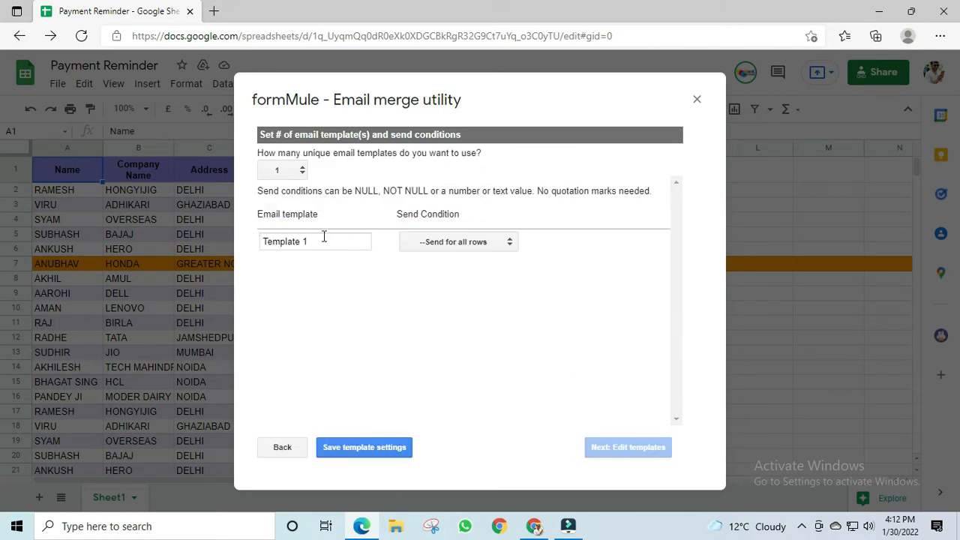
Review the choices for the number of email templates, the Template 1 name field and the available send condition columns
{"action": "left_click", "coordinate": [300, 171]}
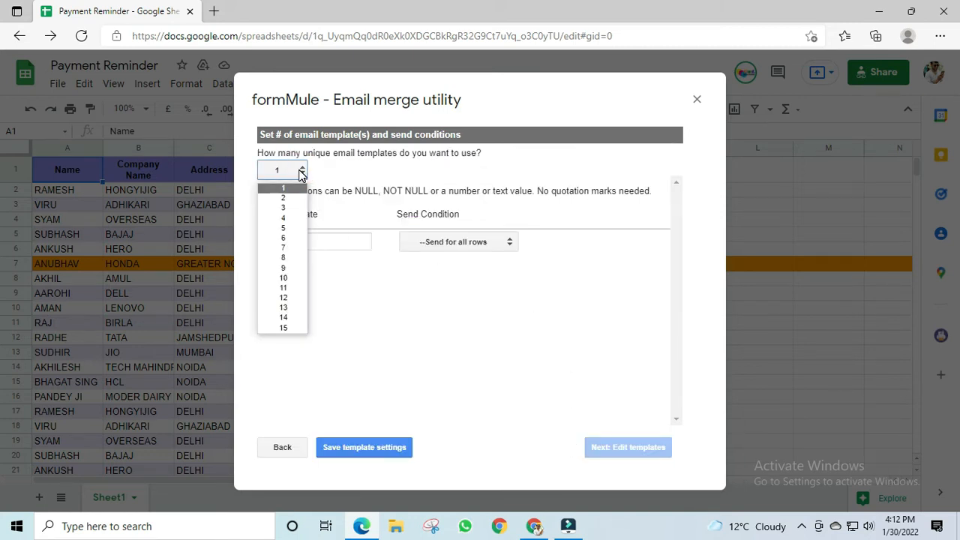
{"action": "left_click", "coordinate": [347, 186]}
{"action": "left_click", "coordinate": [326, 243]}
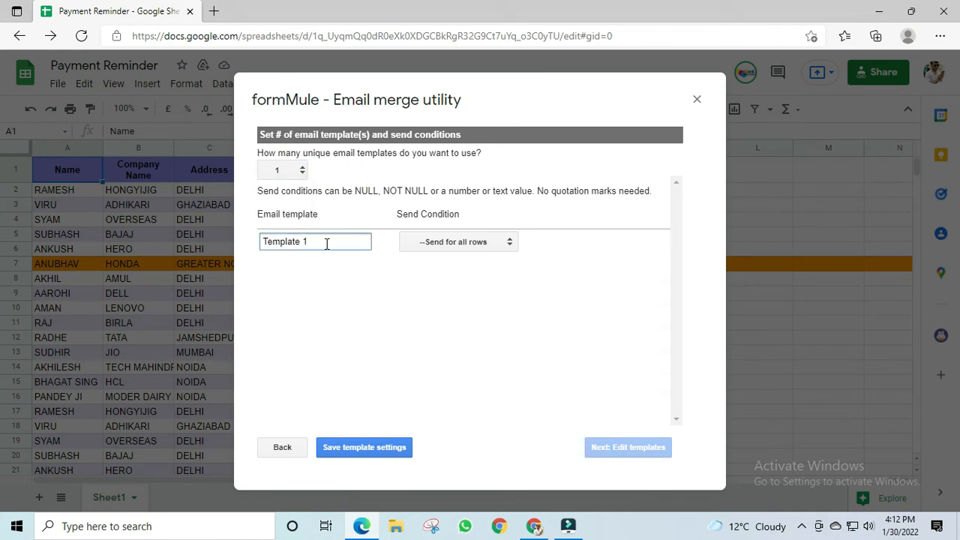
{"action": "left_click", "coordinate": [437, 246]}
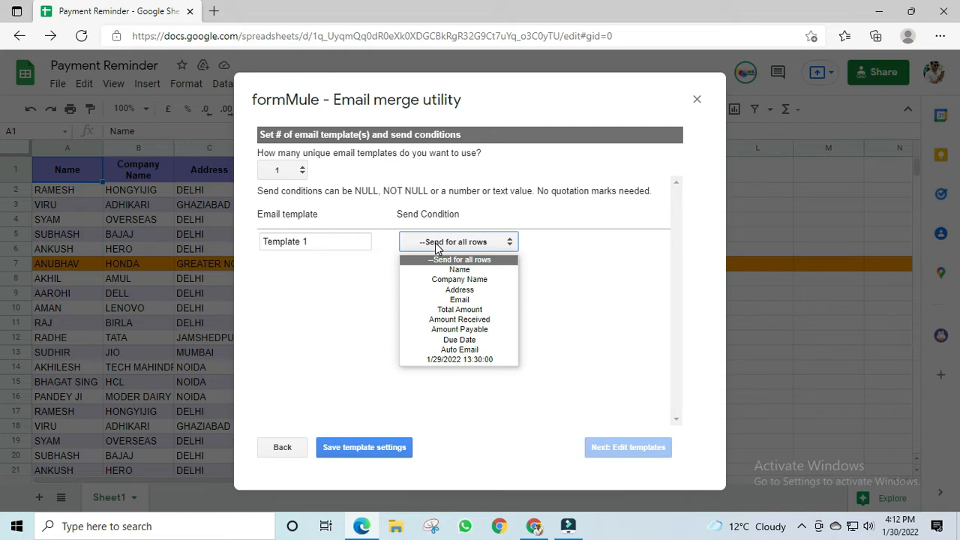
{"action": "left_click_drag", "start_coordinate": [487, 84], "coordinate": [356, 98]}
{"action": "left_click", "coordinate": [463, 81]}
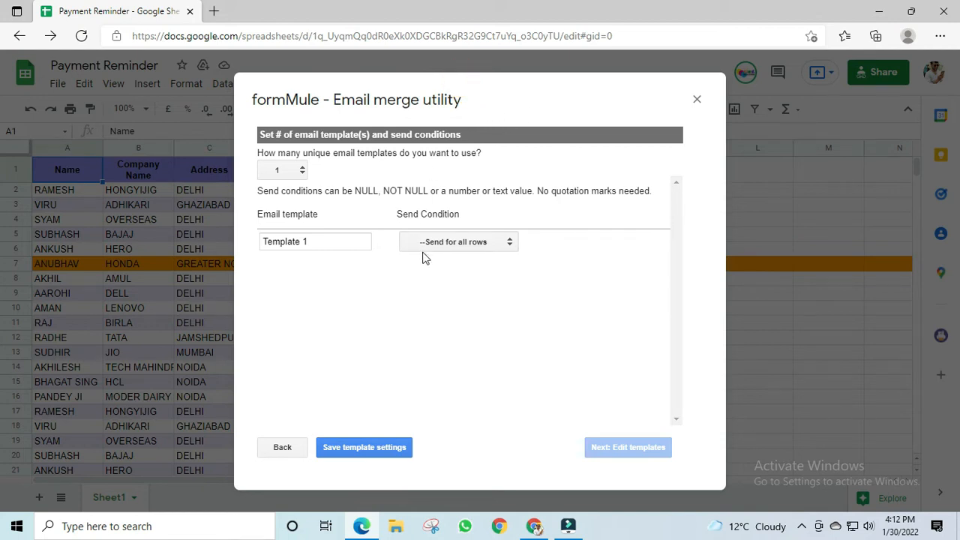
Set Template 1 to send only if Auto Email equals Yes, and save the template settings
{"action": "left_click_drag", "start_coordinate": [394, 214], "coordinate": [458, 214]}
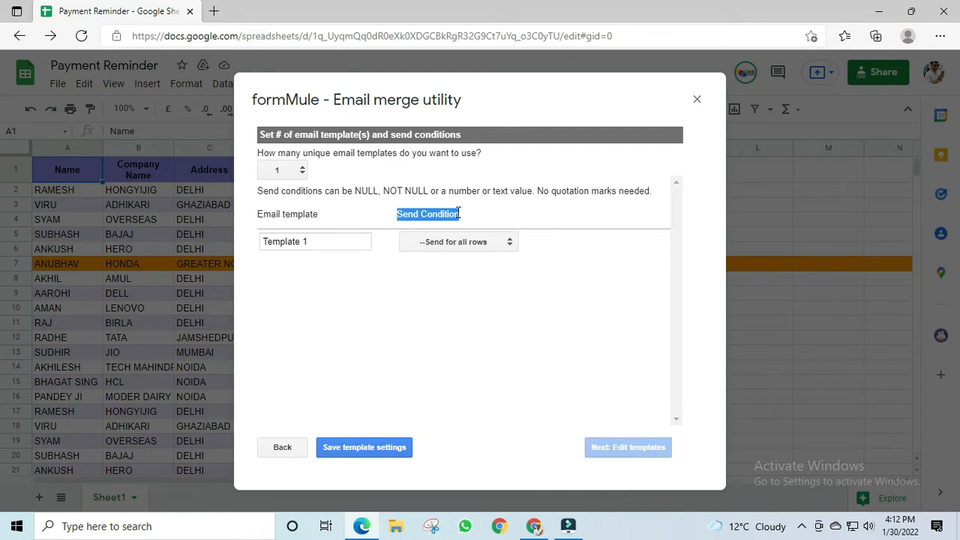
{"action": "left_click", "coordinate": [480, 217]}
{"action": "left_click", "coordinate": [463, 242]}
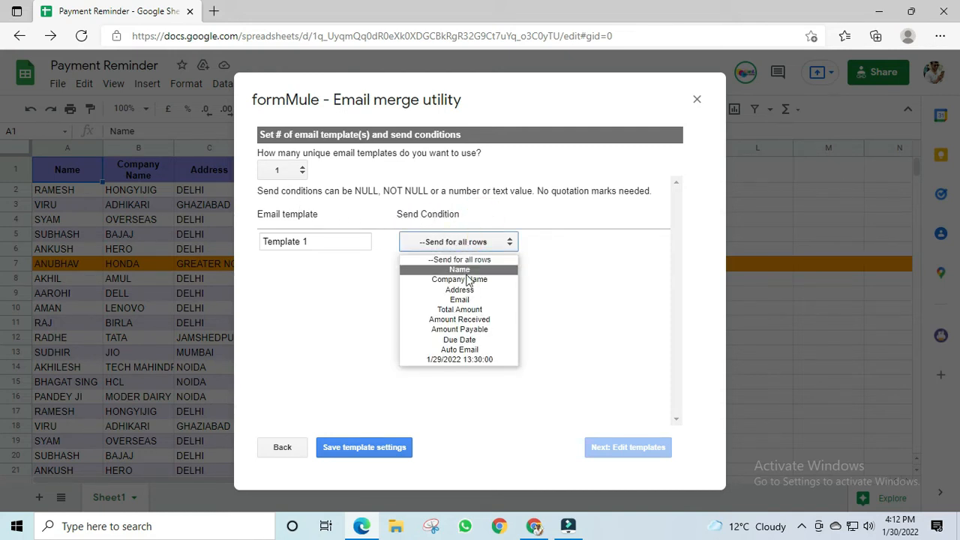
{"action": "left_click", "coordinate": [461, 350]}
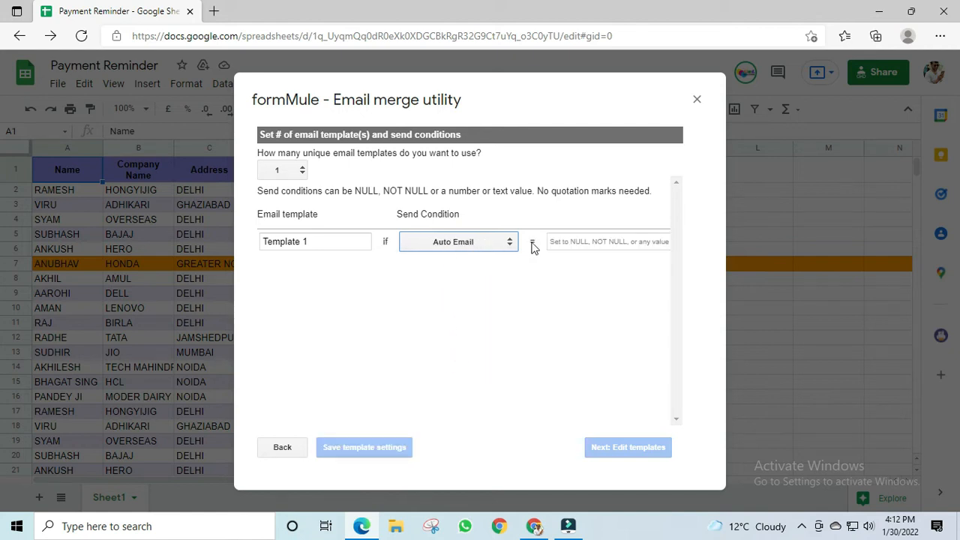
{"action": "left_click", "coordinate": [559, 243]}
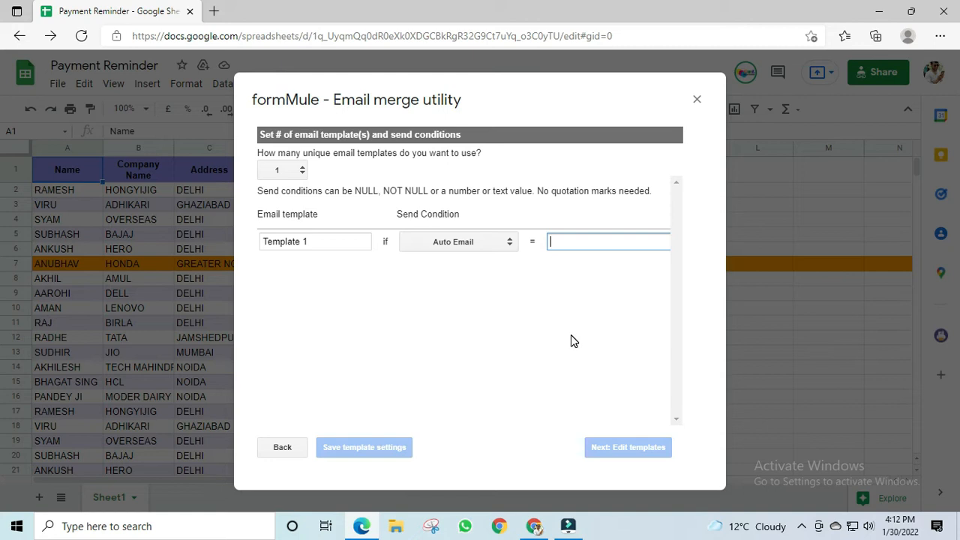
{"action": "type", "text": "Yes"}
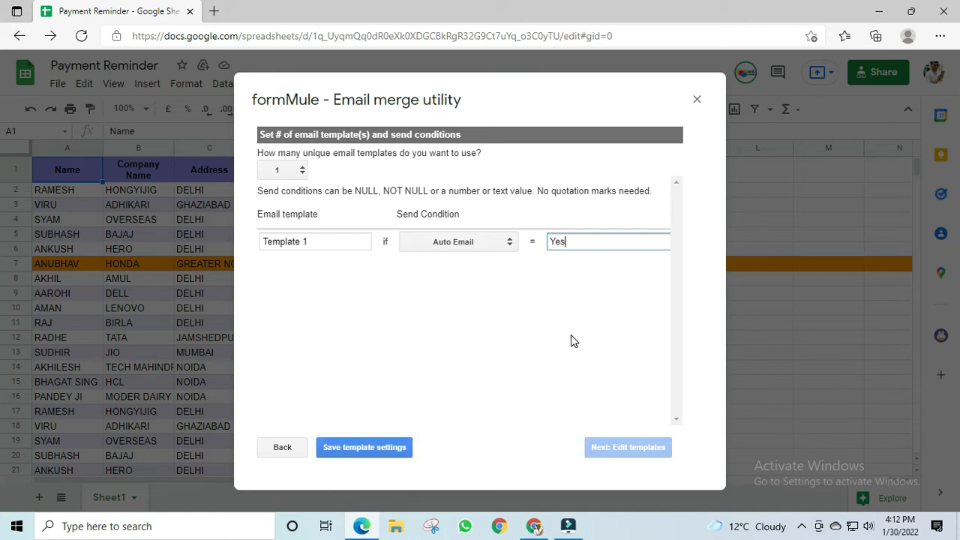
{"action": "left_click", "coordinate": [570, 336]}
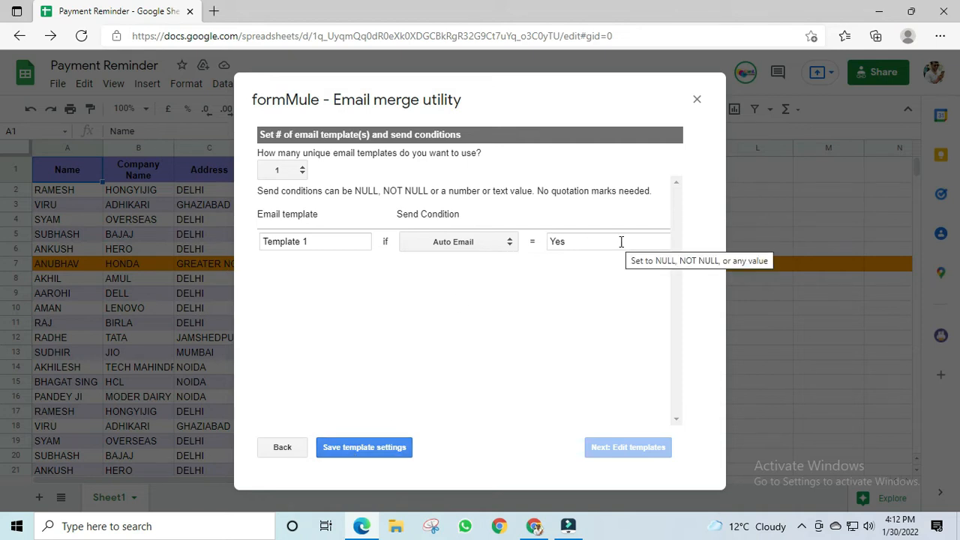
{"action": "left_click", "coordinate": [356, 447]}
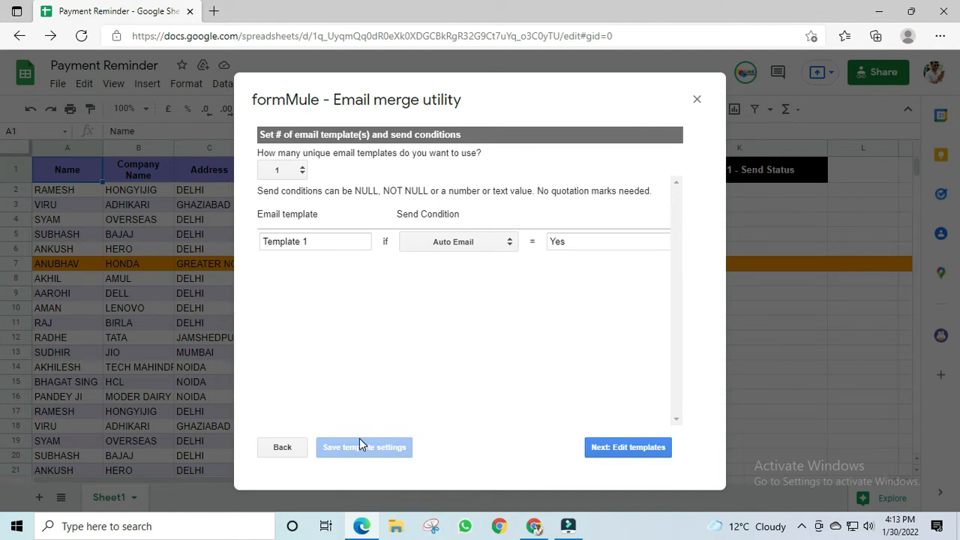
Proceed to editing the templates and set Template 1's To field to the Email merge tag
{"action": "left_click", "coordinate": [623, 447]}
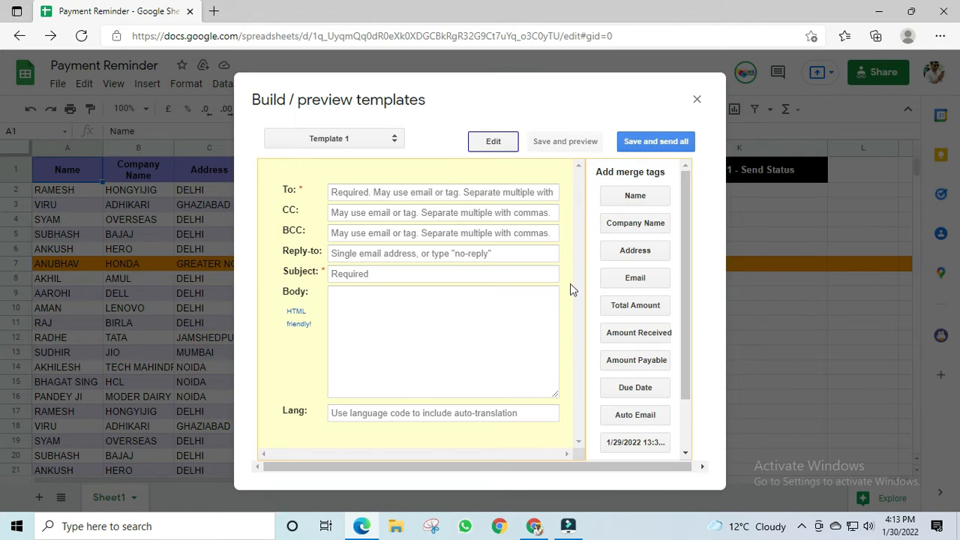
{"action": "left_click", "coordinate": [349, 296]}
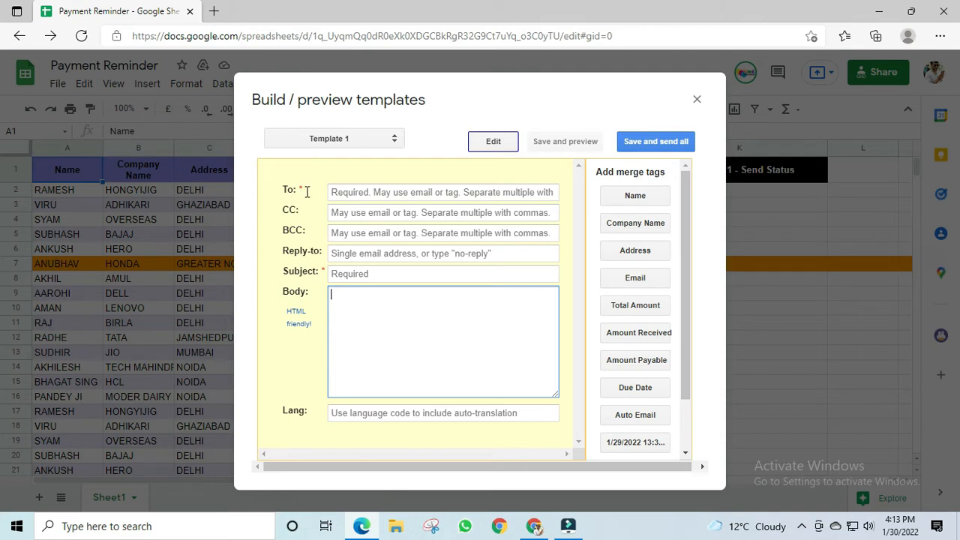
{"action": "left_click", "coordinate": [346, 192]}
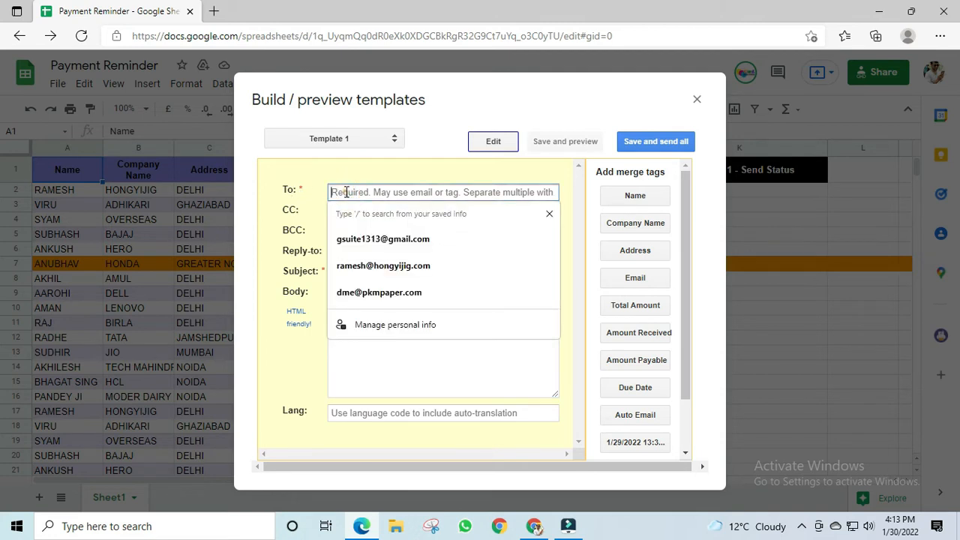
{"action": "left_click", "coordinate": [632, 281]}
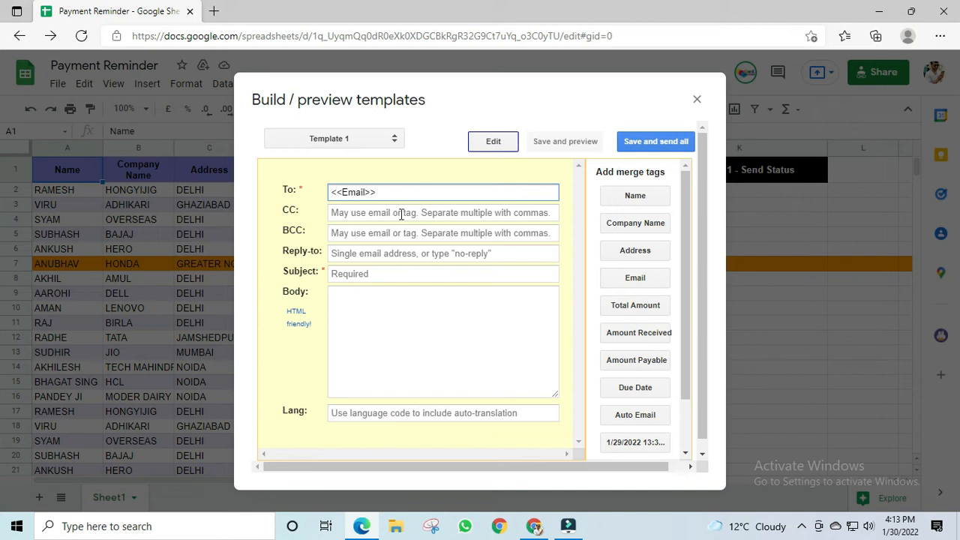
{"action": "left_click", "coordinate": [389, 214]}
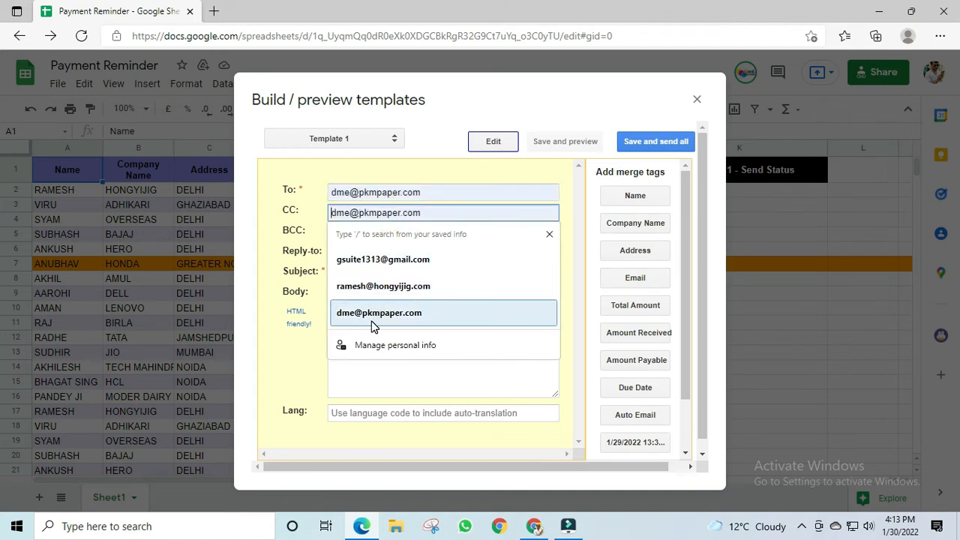
{"action": "left_click", "coordinate": [447, 173]}
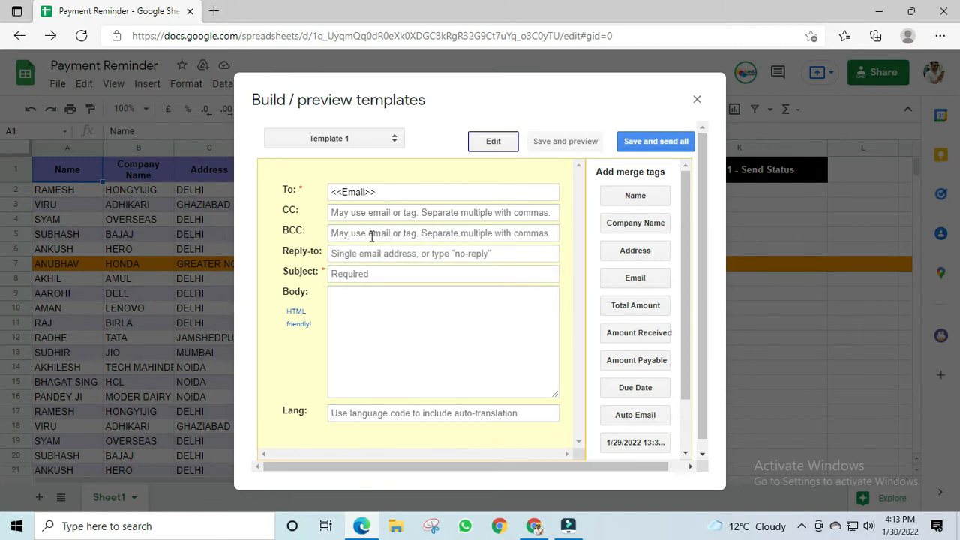
{"action": "left_click", "coordinate": [389, 192]}
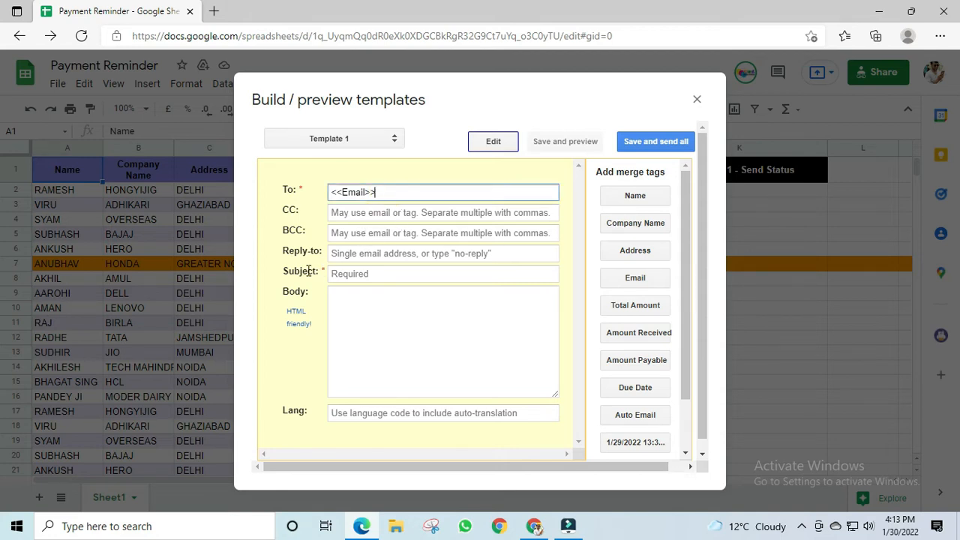
Set the template's reply-to to "no-reply" and begin its subject with "Payment Reminder"
{"action": "left_click", "coordinate": [343, 255]}
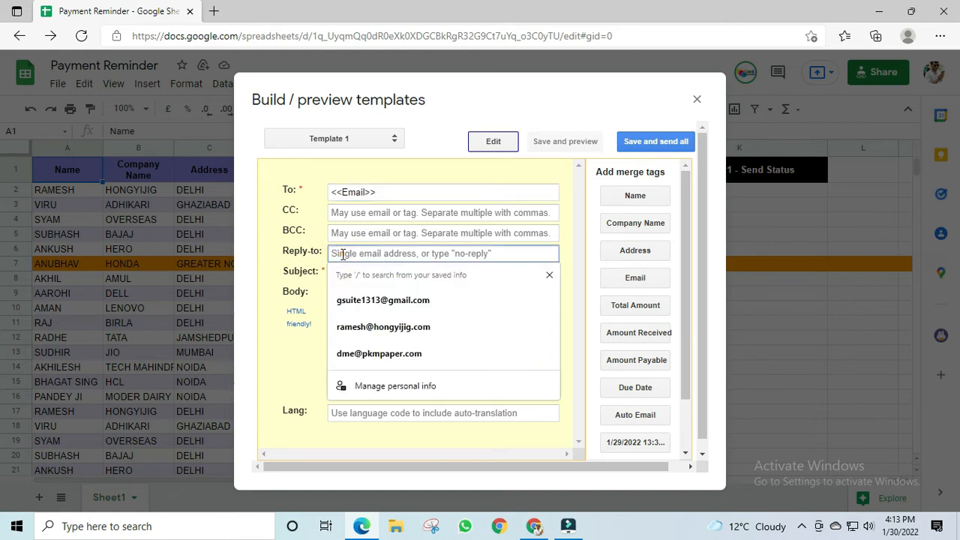
{"action": "left_click", "coordinate": [548, 274]}
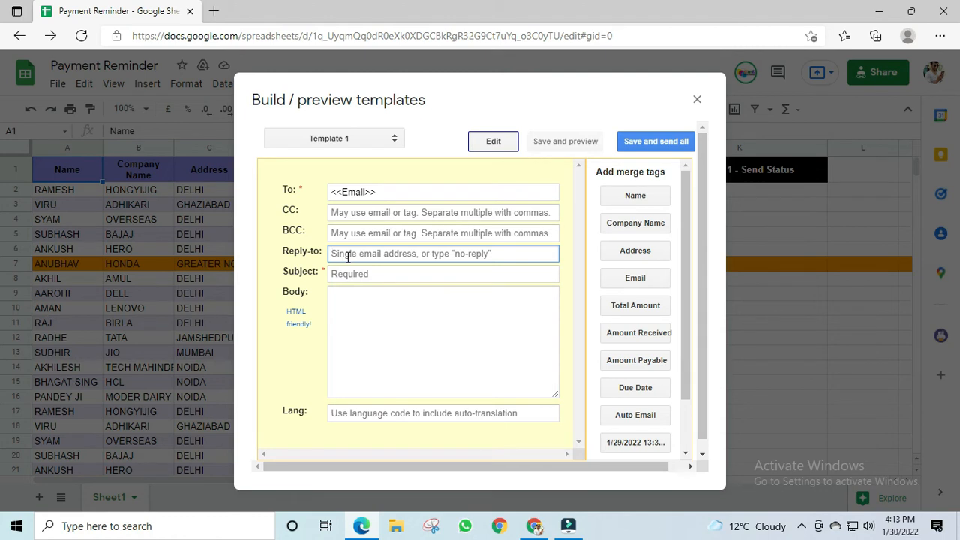
{"action": "left_click", "coordinate": [457, 253]}
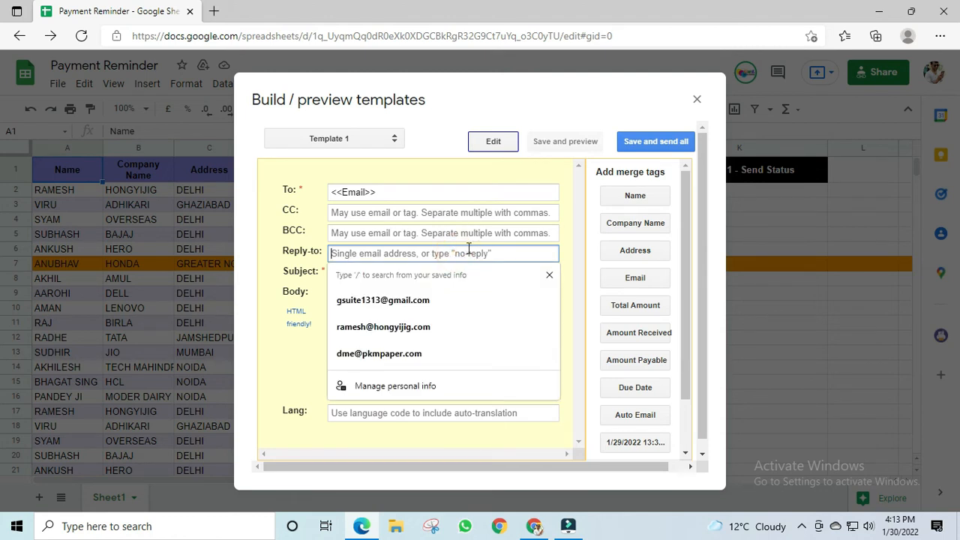
{"action": "type", "text": "no-reply"}
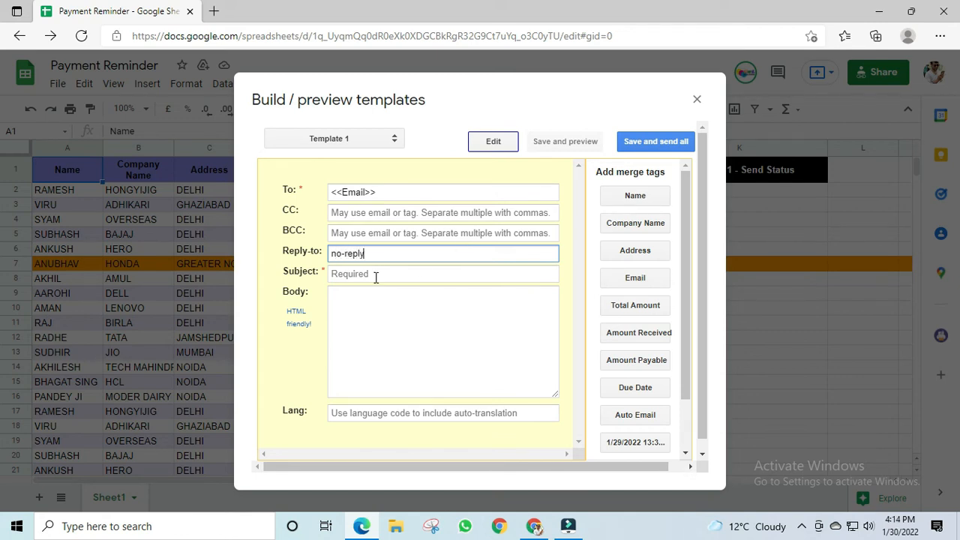
{"action": "left_click", "coordinate": [376, 275]}
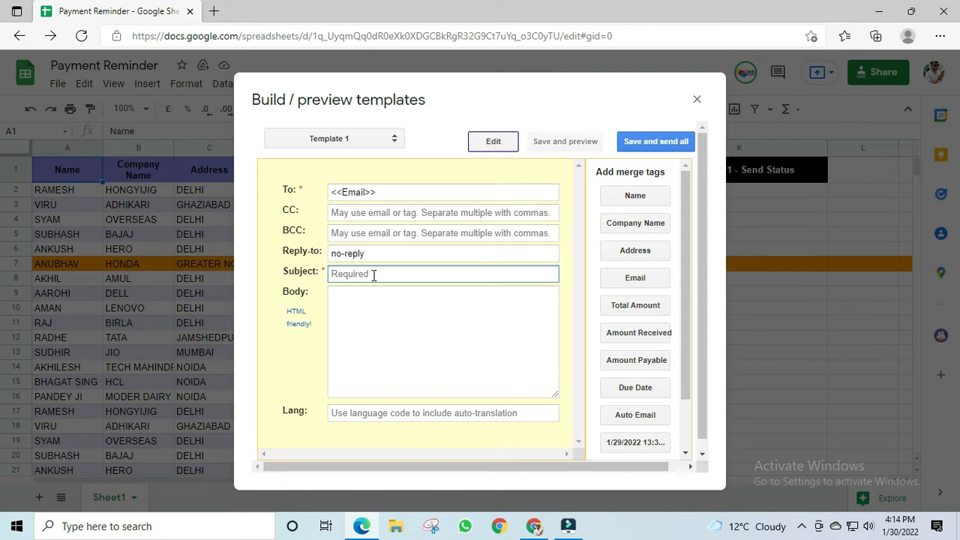
{"action": "type", "text": "Payment Reminder"}
{"action": "left_click", "coordinate": [624, 306]}
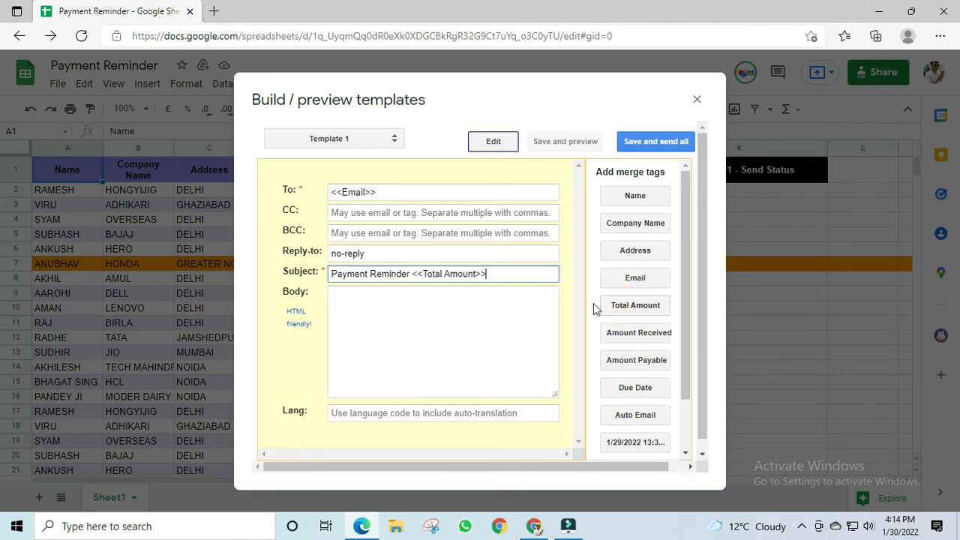
{"action": "type", "text": "Total Amoun"}
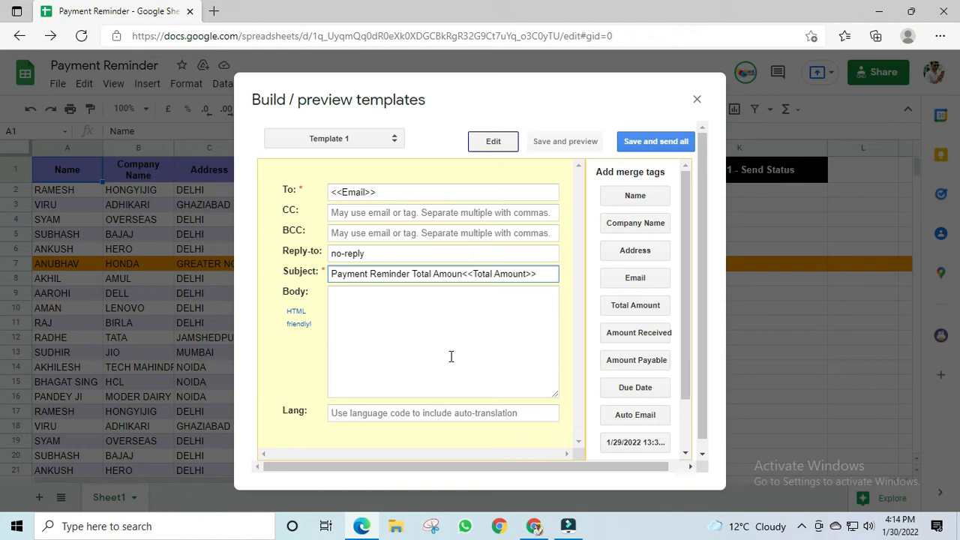
{"action": "left_click_drag", "start_coordinate": [433, 273], "coordinate": [546, 278]}
{"action": "key", "text": "BackSpace"}
{"action": "key", "text": "BackSpace"}
{"action": "key", "text": "BackSpace"}
{"action": "key", "text": "BackSpace"}
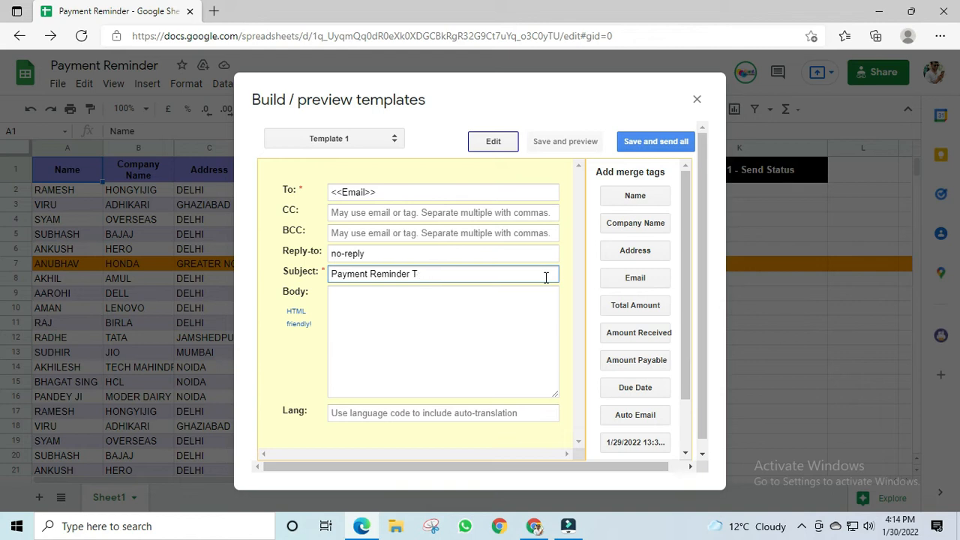
Complete the subject after "Payment Reminder" with "due amount" followed by the Amount Payable merge tag
{"action": "type", "text": "due amount"}
{"action": "left_click", "coordinate": [642, 362]}
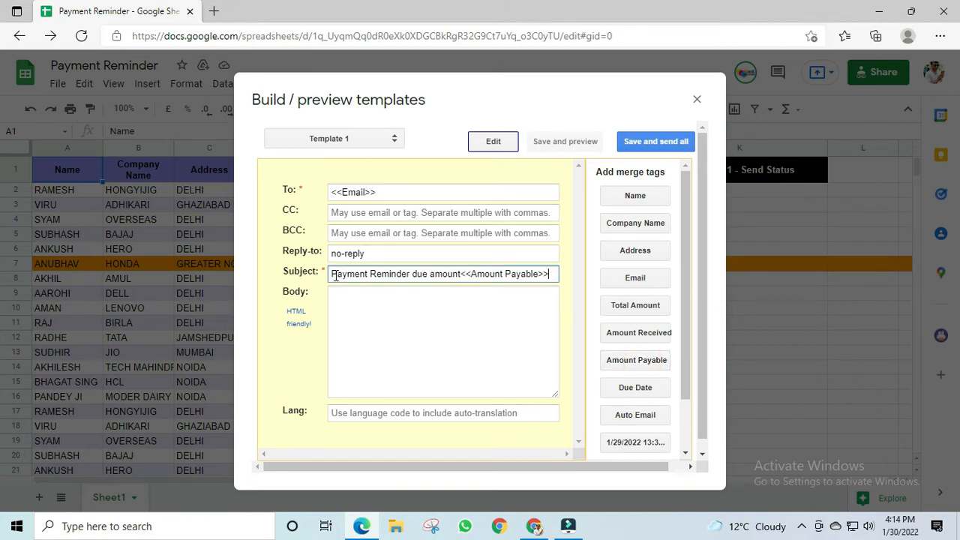
Begin the email body with the greeting "Dear <<Name>>," and, after a blank line, the labelled Company Name merge tag
{"action": "left_click", "coordinate": [342, 303]}
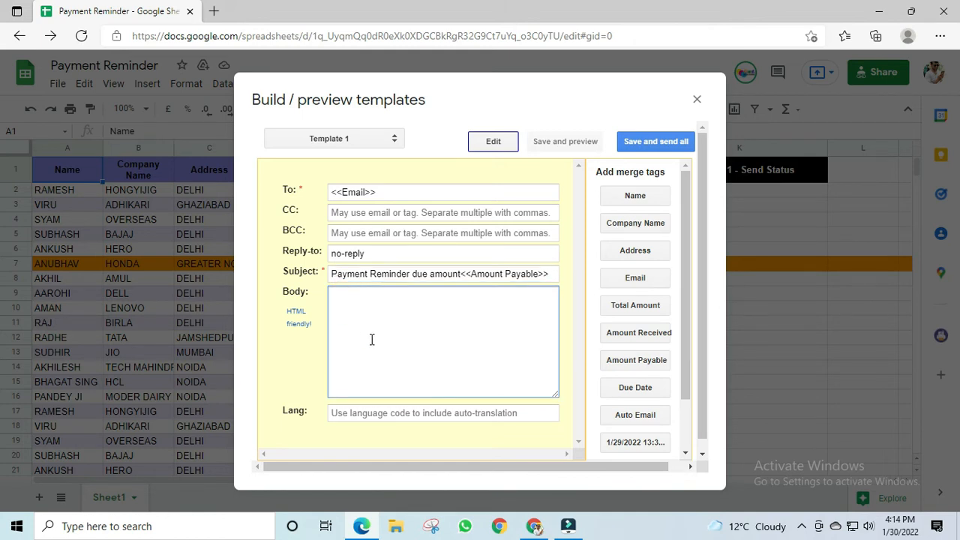
{"action": "type", "text": "Dear"}
{"action": "left_click", "coordinate": [641, 195]}
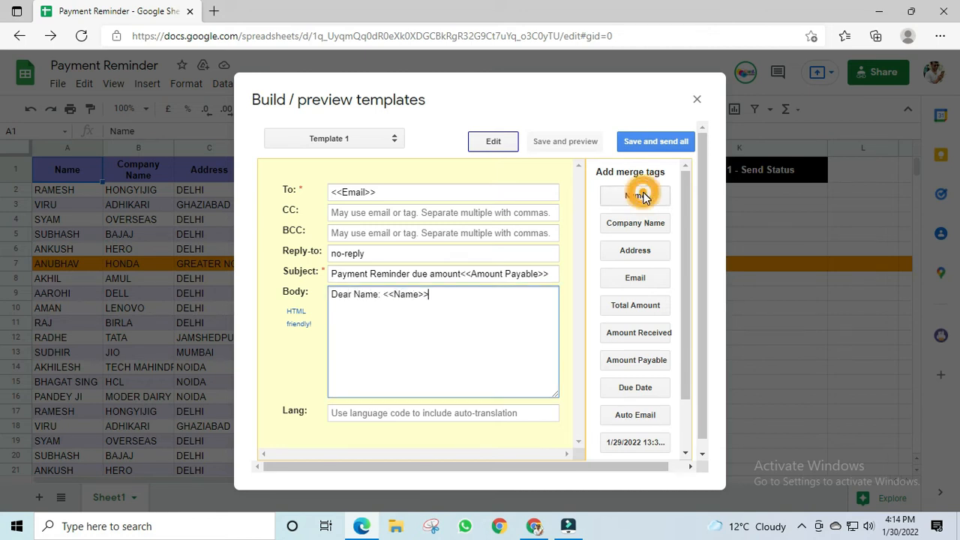
{"action": "left_click", "coordinate": [353, 293]}
{"action": "key", "text": "ctrl+shift+Left"}
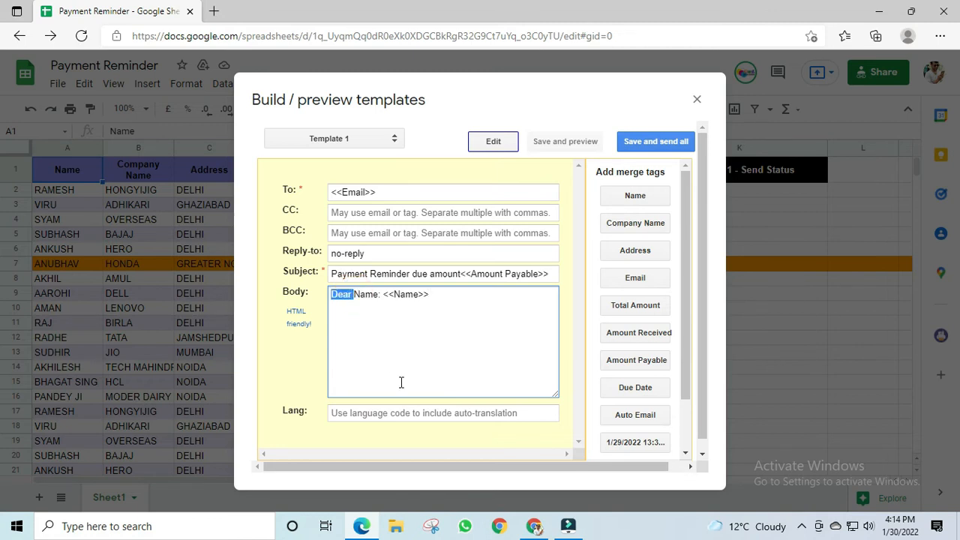
{"action": "key", "text": "Right"}
{"action": "key", "text": "shift+Right"}
{"action": "key", "text": "shift+Right"}
{"action": "key", "text": "shift+Right"}
{"action": "key", "text": "shift+Right"}
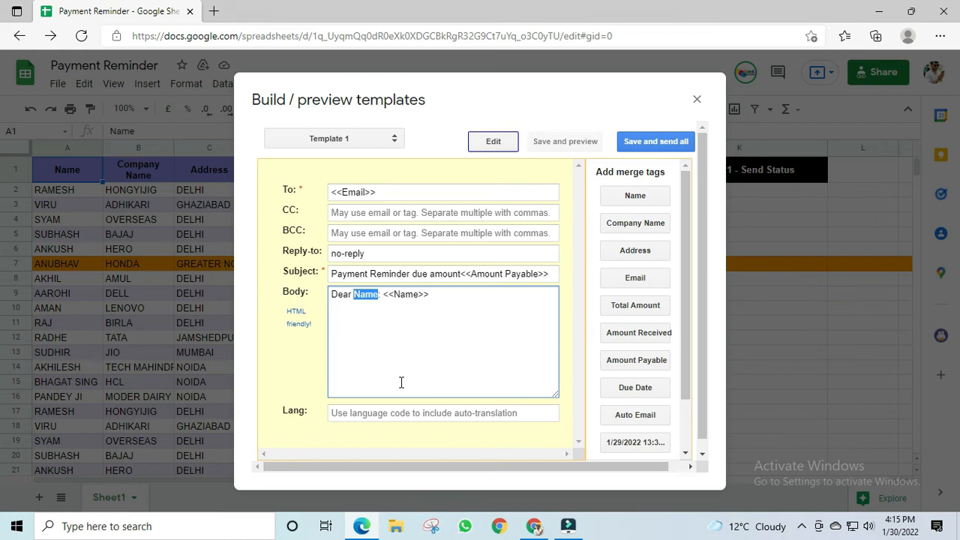
{"action": "key", "text": "BackSpace"}
{"action": "left_click", "coordinate": [408, 294]}
{"action": "type", "text": ","}
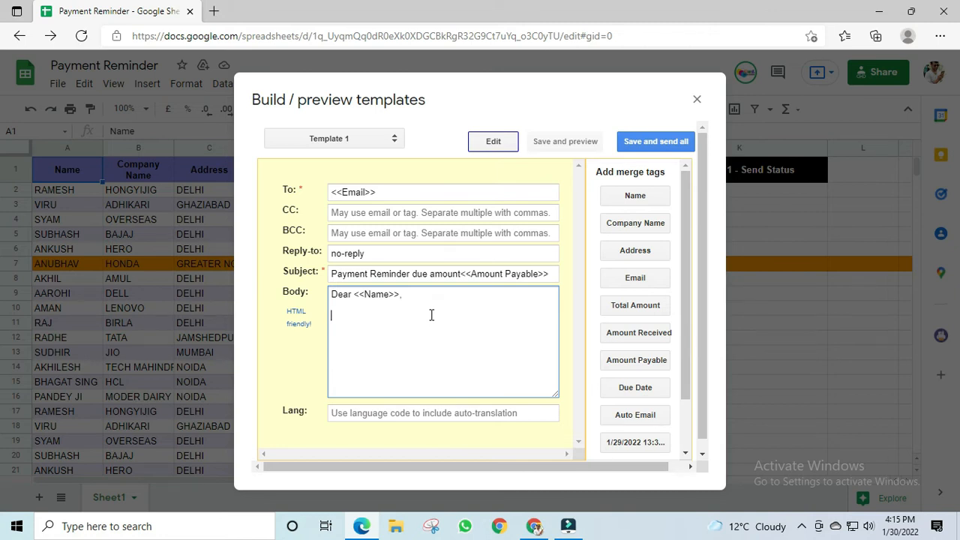
{"action": "left_click", "coordinate": [643, 223]}
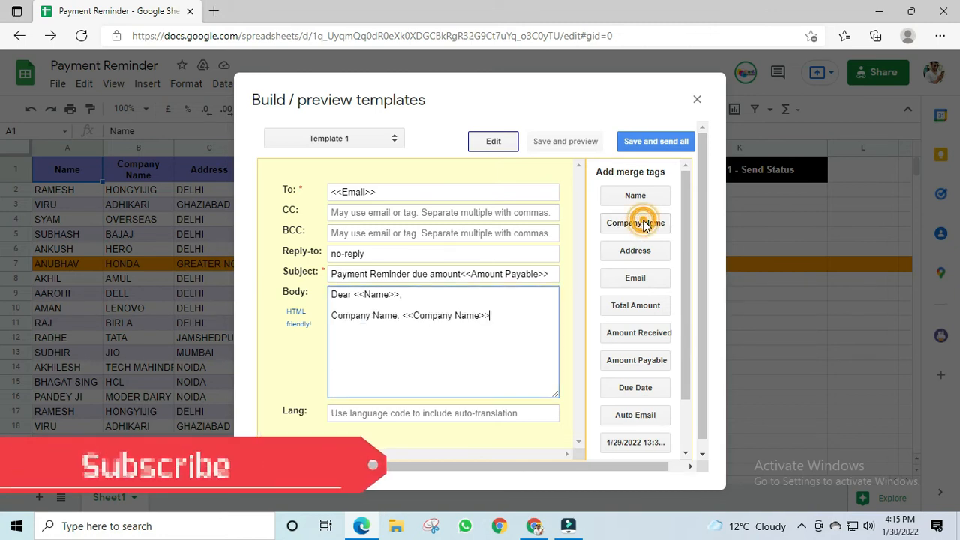
{"action": "left_click", "coordinate": [645, 252]}
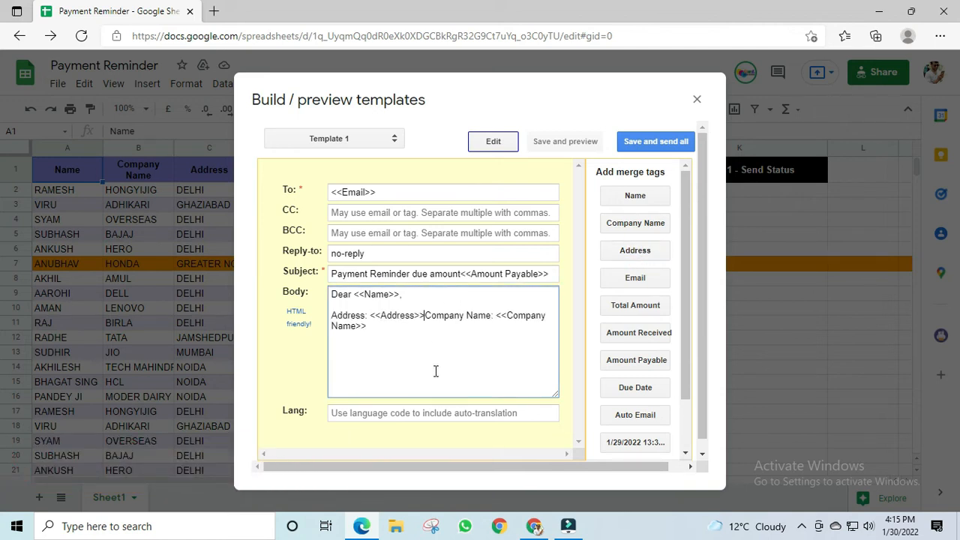
{"action": "key", "text": "shift+Left"}
{"action": "key", "text": "shift+Left"}
{"action": "key", "text": "shift+Left"}
{"action": "key", "text": "shift+Left"}
{"action": "key", "text": "shift+Left"}
{"action": "key", "text": "shift+Left"}
{"action": "key", "text": "shift+Left"}
{"action": "key", "text": "shift+Left"}
{"action": "key", "text": "shift+Left"}
{"action": "key", "text": "shift+Left"}
{"action": "key", "text": "shift+Left"}
{"action": "key", "text": "shift+Left"}
{"action": "key", "text": "shift+Left"}
{"action": "key", "text": "shift+Left"}
{"action": "key", "text": "shift+Left"}
{"action": "key", "text": "shift+Left"}
{"action": "key", "text": "shift+Left"}
{"action": "key", "text": "shift+Left"}
{"action": "key", "text": "BackSpace"}
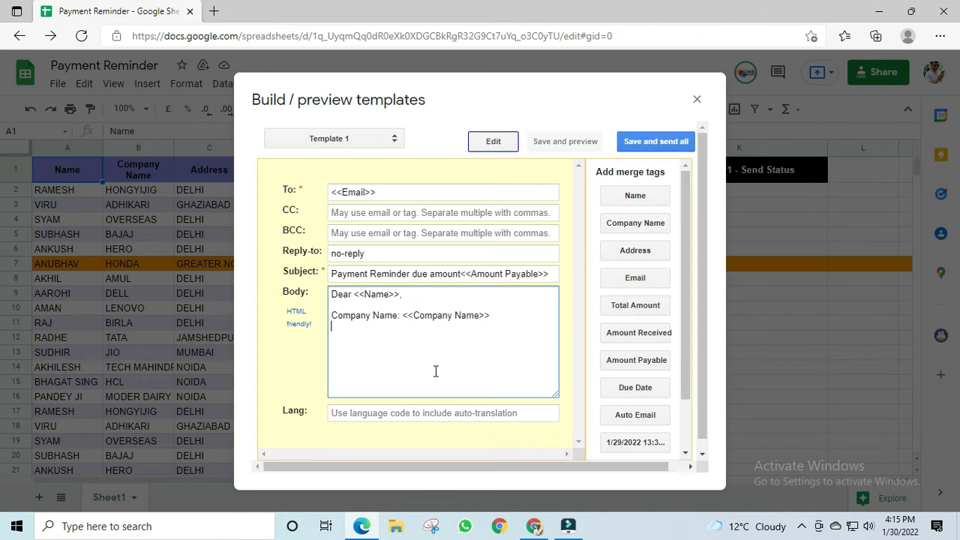
{"action": "left_click", "coordinate": [639, 224]}
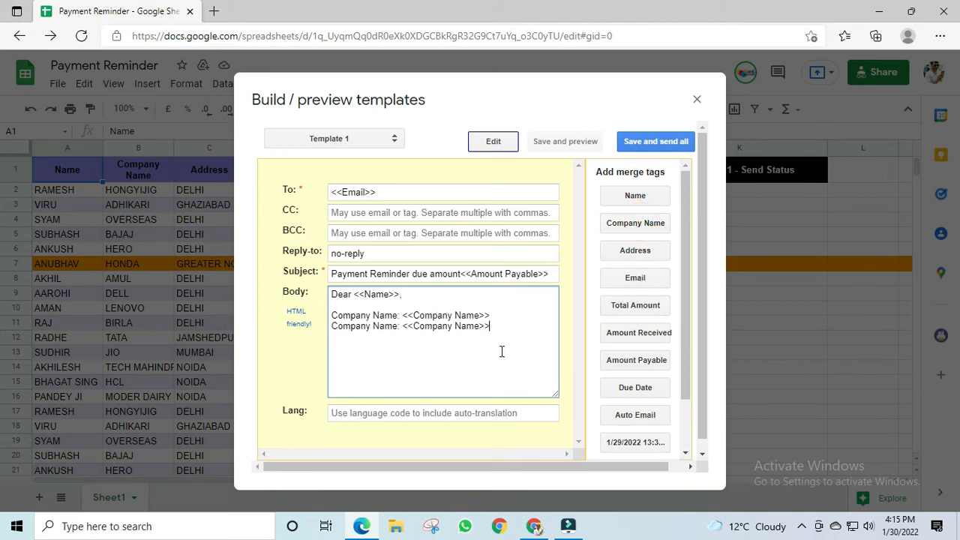
{"action": "key", "text": "shift+Up"}
{"action": "key", "text": "BackSpace"}
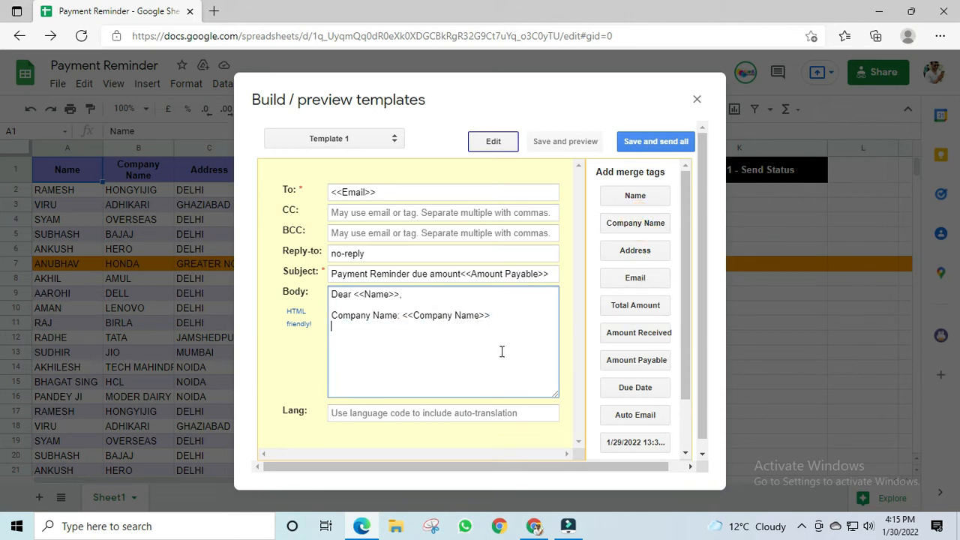
Add labelled merge tags for Address, Total Amount, Amount Received and Amount Payable to the body, and Due Date after a blank line
{"action": "left_click", "coordinate": [632, 254]}
{"action": "left_click", "coordinate": [637, 306]}
{"action": "left_click", "coordinate": [490, 344]}
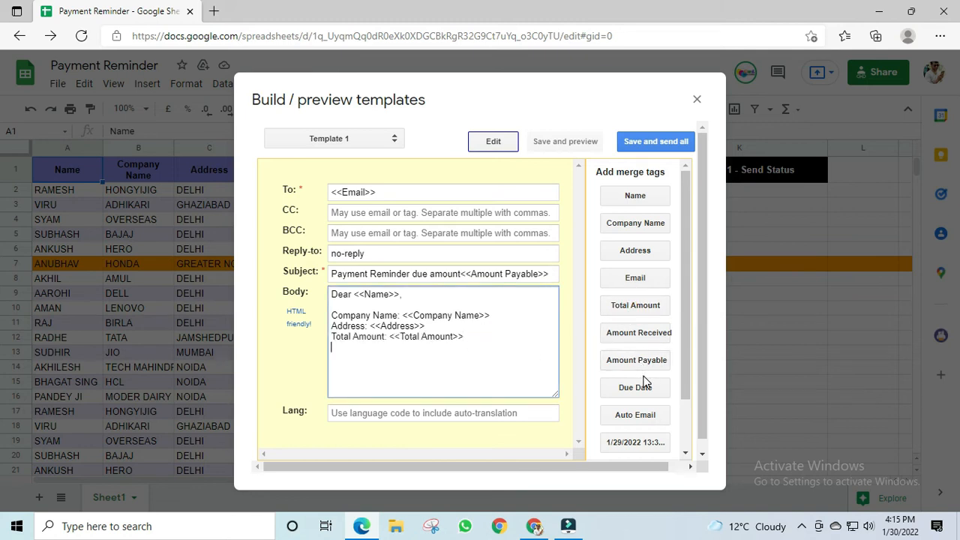
{"action": "left_click", "coordinate": [633, 335]}
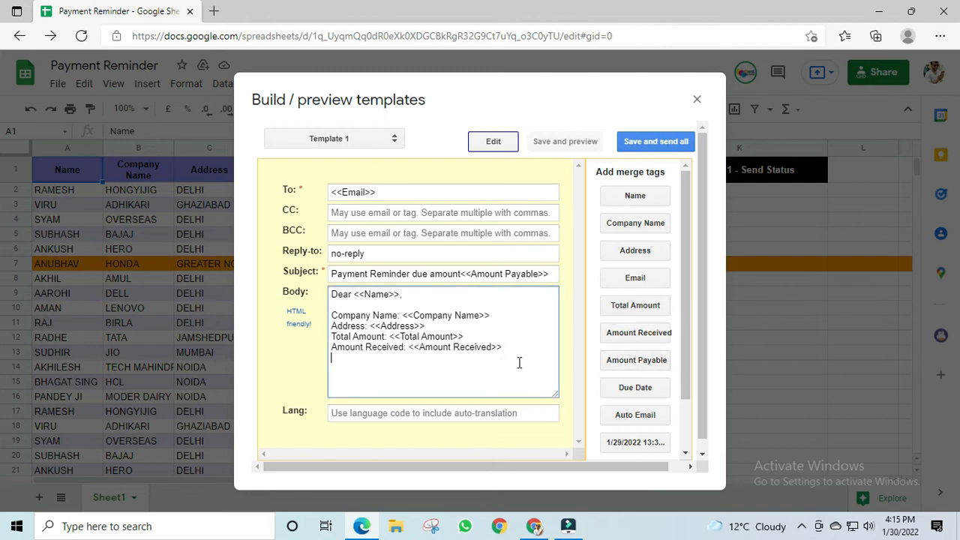
{"action": "left_click", "coordinate": [636, 361]}
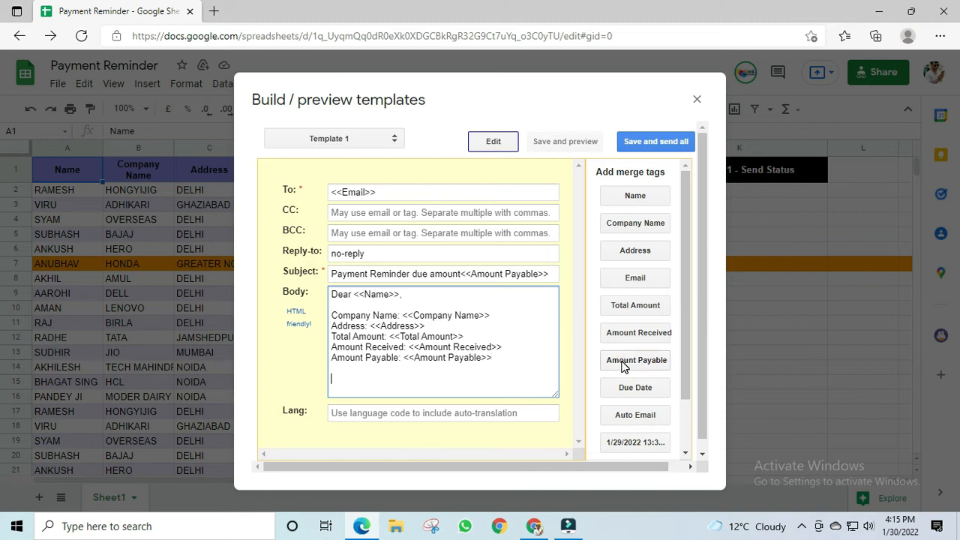
{"action": "left_click", "coordinate": [628, 390]}
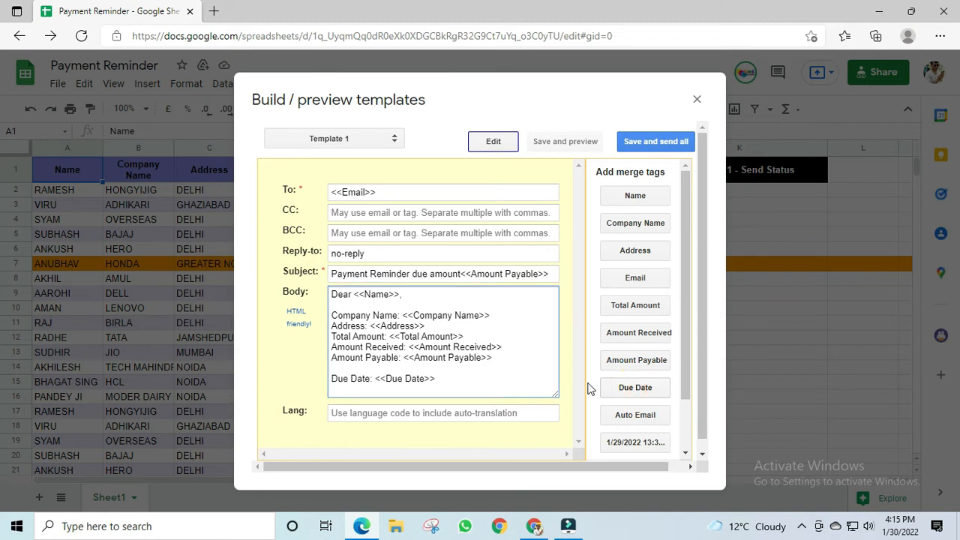
Below the due date in the body, add a dashed separator line and the closing "Thanks & regards"
{"action": "scroll", "coordinate": [452, 356], "scroll_direction": "down", "scroll_amount": 1}
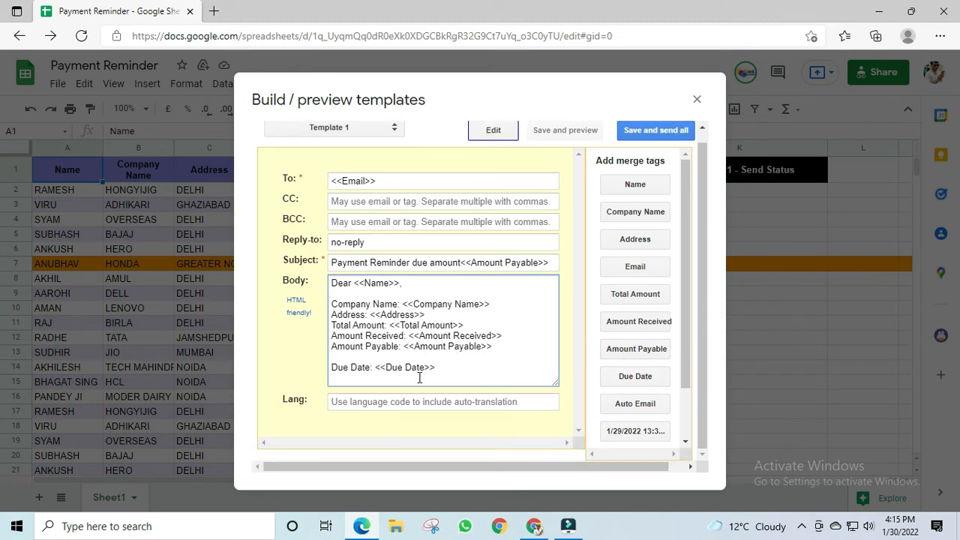
{"action": "key", "text": "Return"}
{"action": "type", "text": "-----------------"}
{"action": "key", "text": "Return"}
{"action": "key", "text": "Return"}
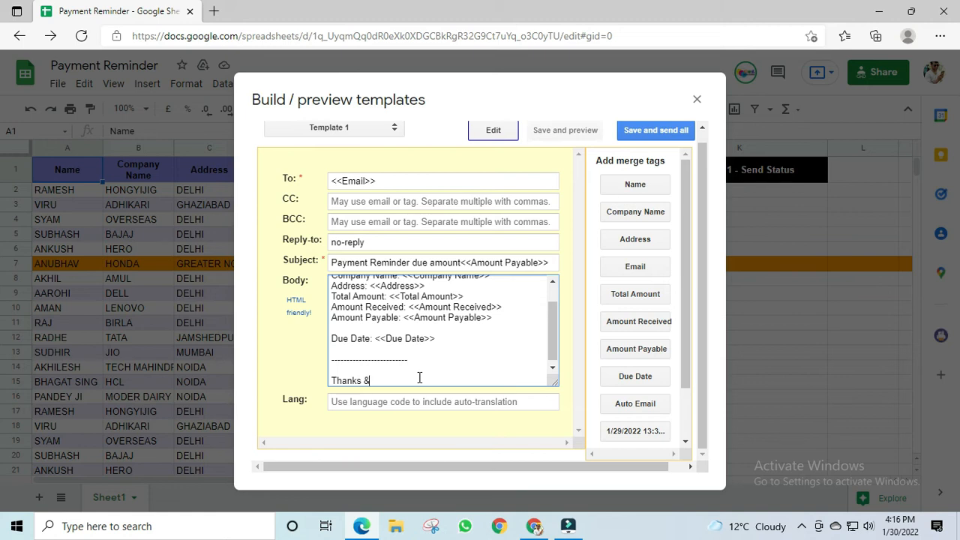
{"action": "type", "text": "Thanks & regards"}
{"action": "key", "text": "Return"}
{"action": "key", "text": "Return"}
Finish the body with the sender's full name, another dashed line and the note "This is computer generated"
{"action": "type", "text": "R"}
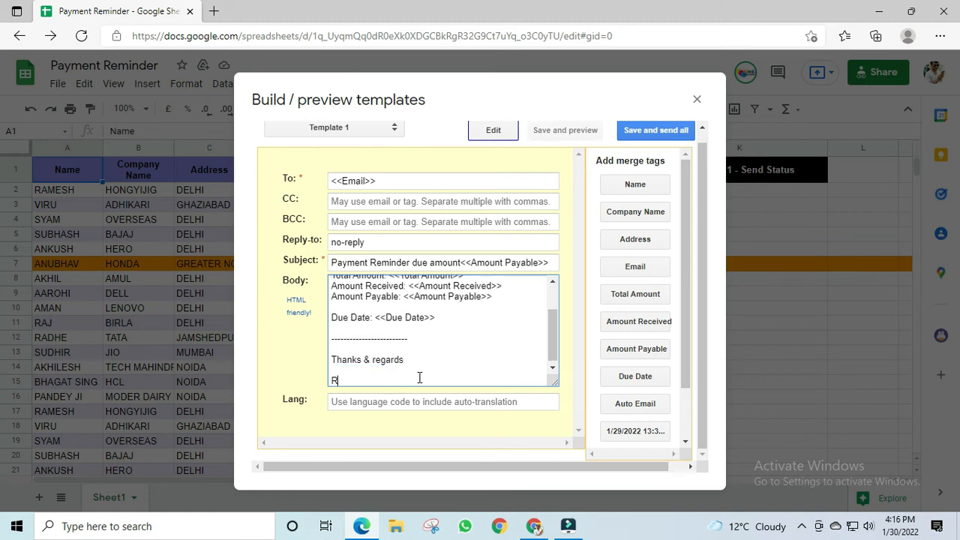
{"action": "type", "text": "amesh Sharma"}
{"action": "key", "text": "Return"}
{"action": "key", "text": "Return"}
{"action": "type", "text": "------------------"}
{"action": "key", "text": "Return"}
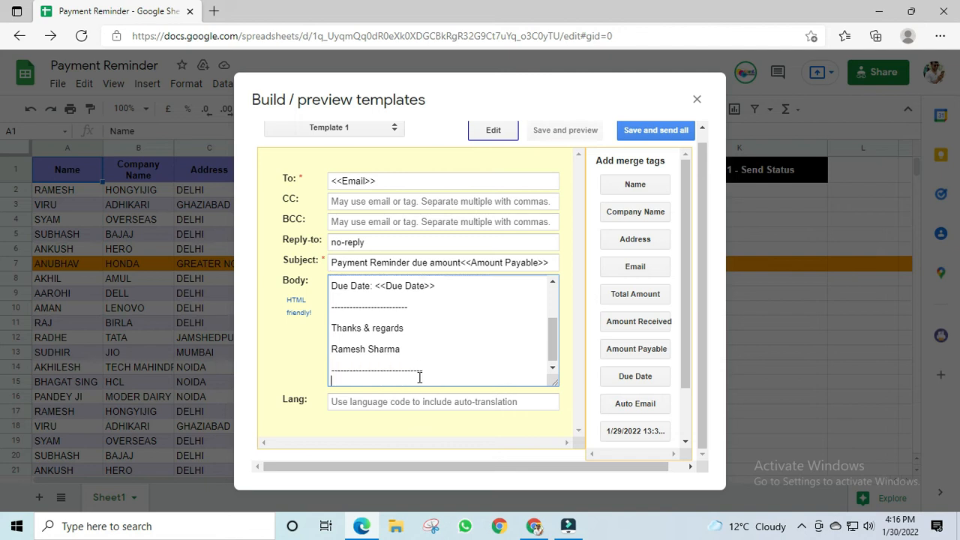
{"action": "type", "text": "This is computer generated"}
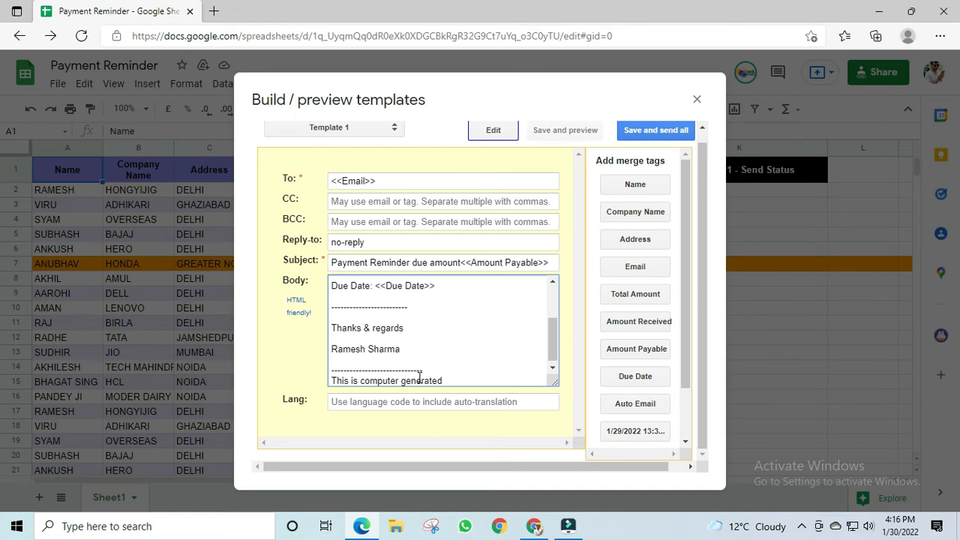
Save the template, check the recipient and subject in the send preview, and cancel without sending
{"action": "scroll", "coordinate": [444, 315], "scroll_direction": "up", "scroll_amount": 2}
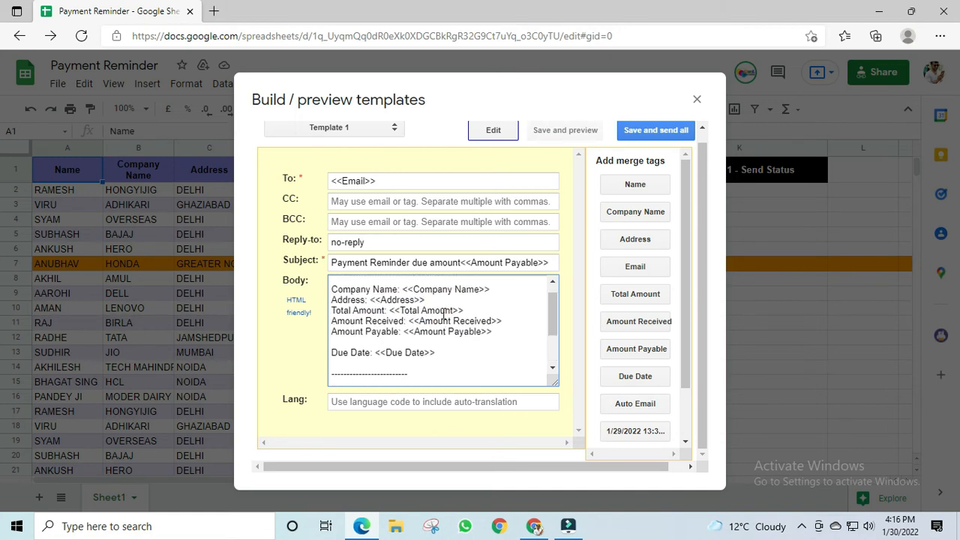
{"action": "scroll", "coordinate": [444, 315], "scroll_direction": "up", "scroll_amount": 1}
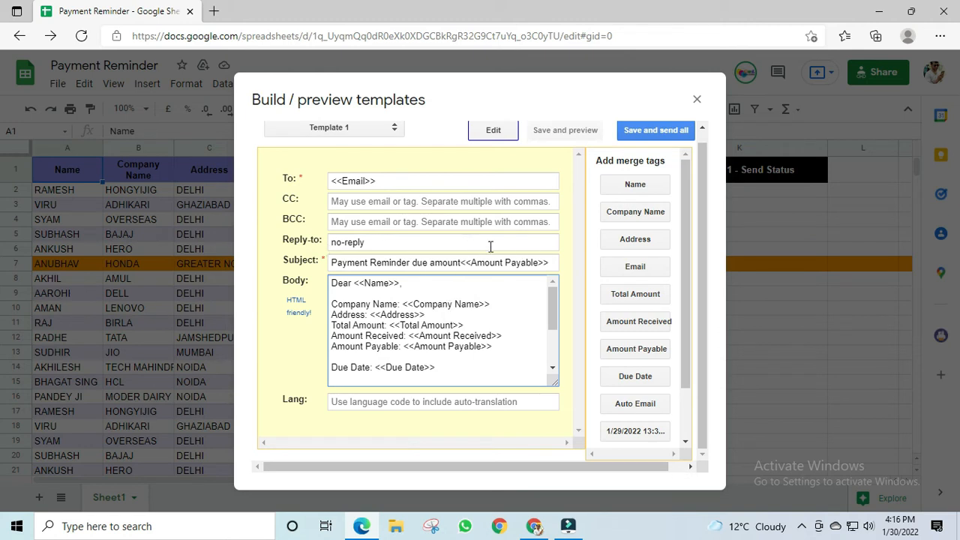
{"action": "scroll", "coordinate": [545, 177], "scroll_direction": "up", "scroll_amount": 1}
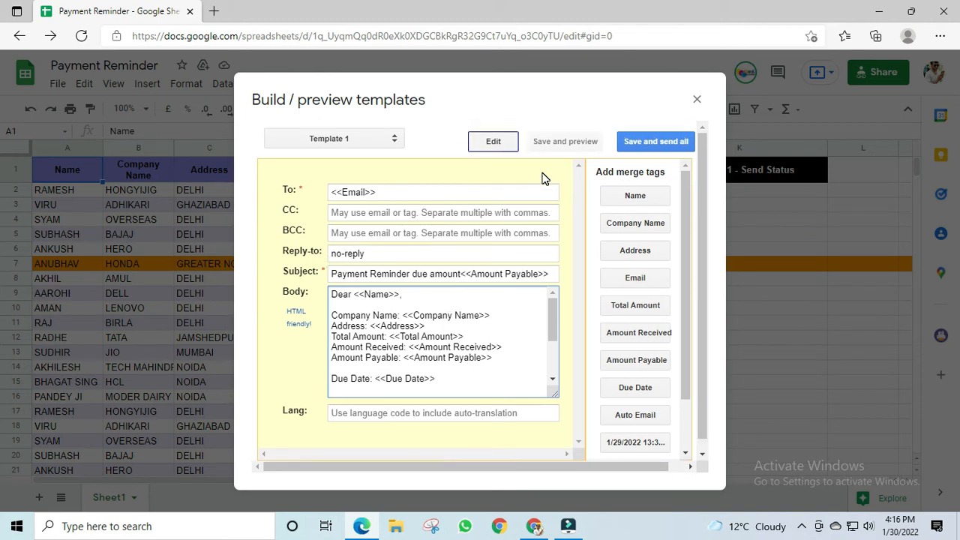
{"action": "left_click", "coordinate": [645, 143]}
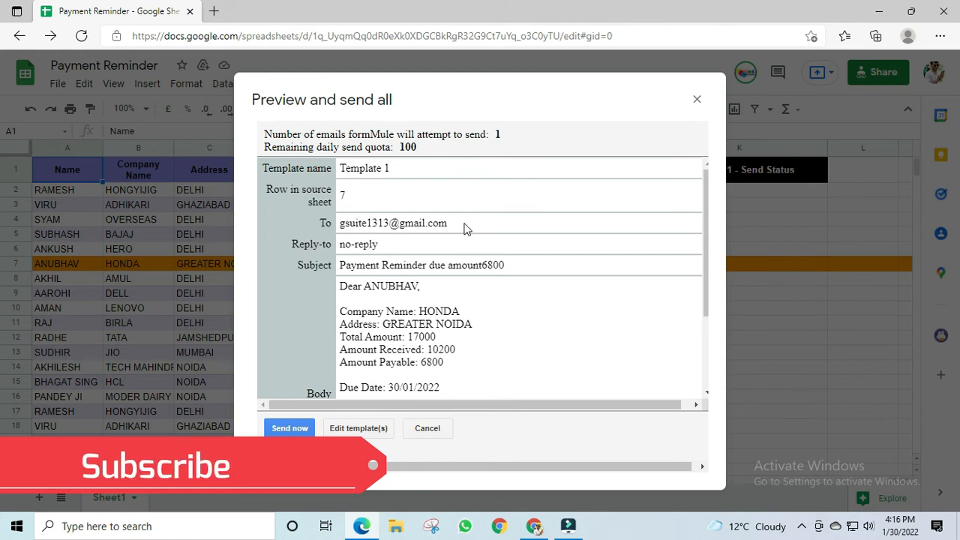
{"action": "left_click_drag", "start_coordinate": [457, 223], "coordinate": [345, 223]}
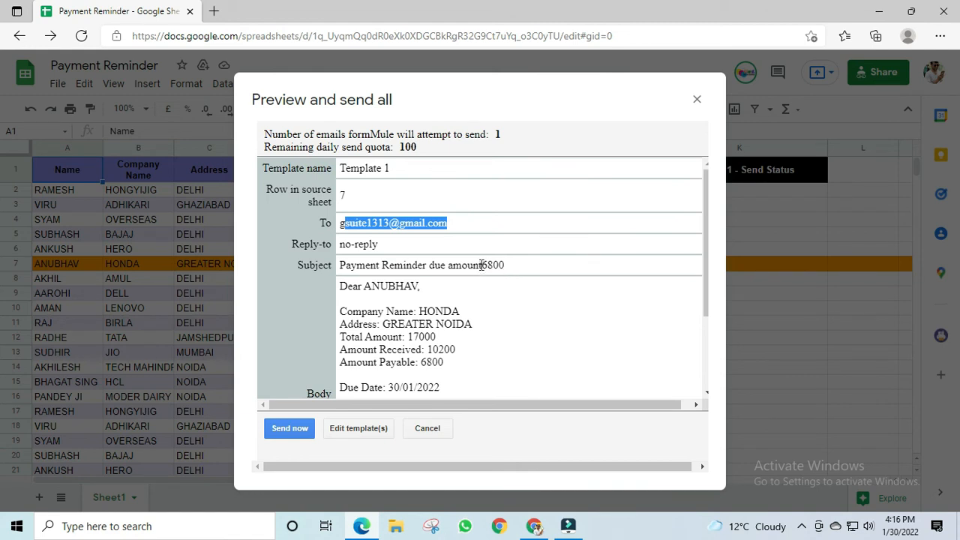
{"action": "left_click", "coordinate": [417, 431]}
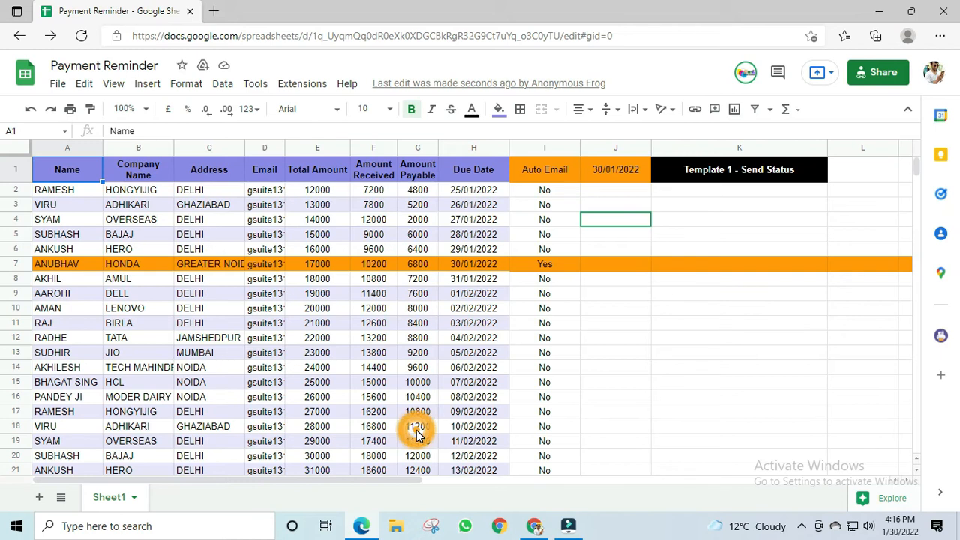
Reopen Form Mule's template builder and insert a space before the Amount Payable merge tag in the subject
{"action": "left_click", "coordinate": [302, 83]}
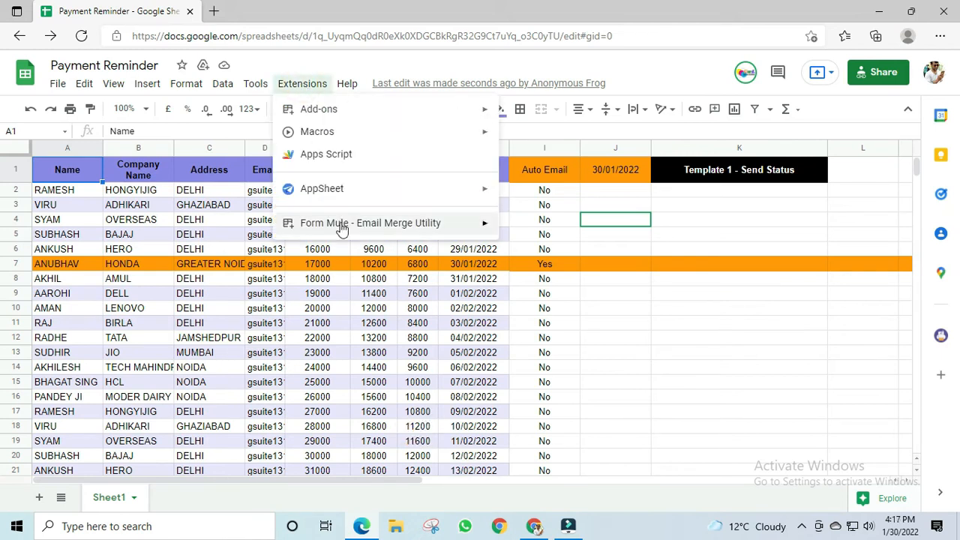
{"action": "mouse_move", "coordinate": [341, 227]}
{"action": "mouse_move", "coordinate": [546, 232]}
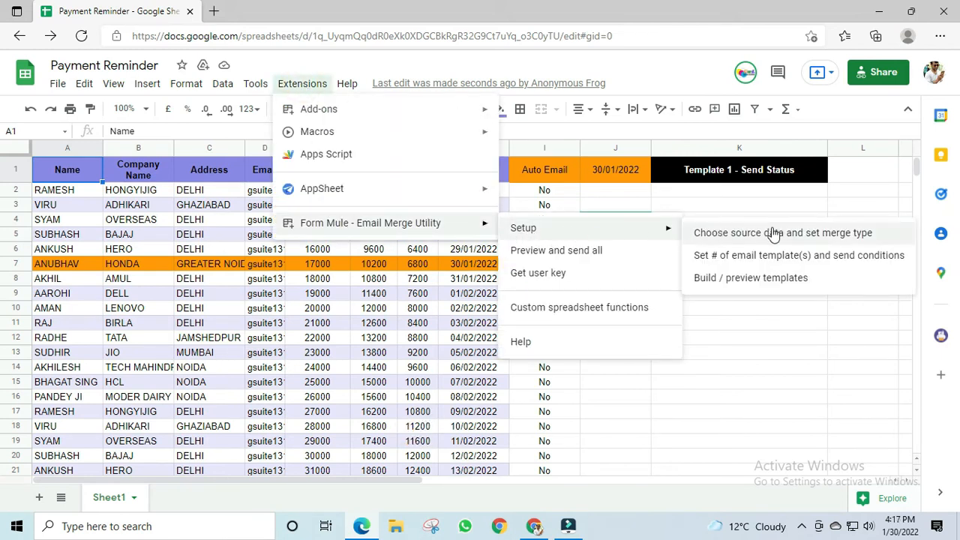
{"action": "left_click", "coordinate": [739, 280]}
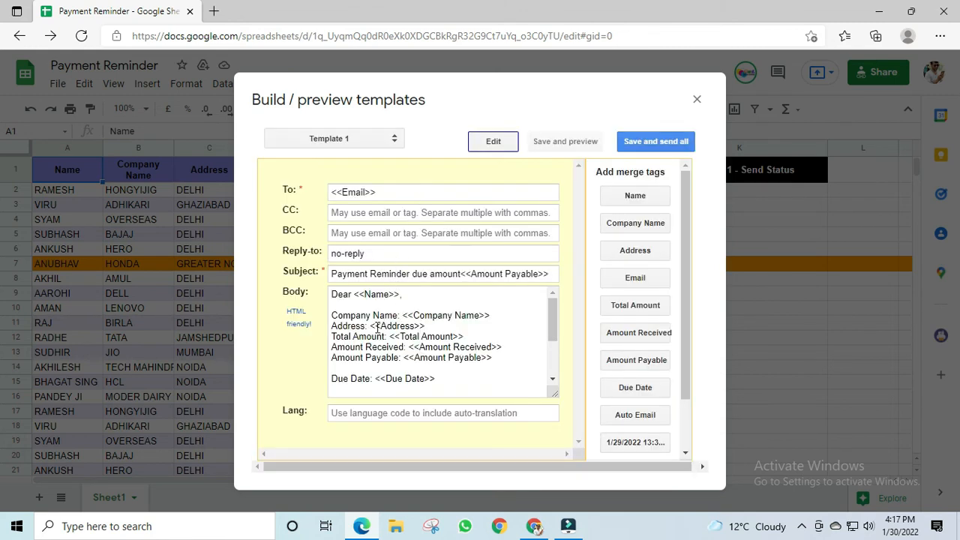
{"action": "left_click", "coordinate": [464, 277]}
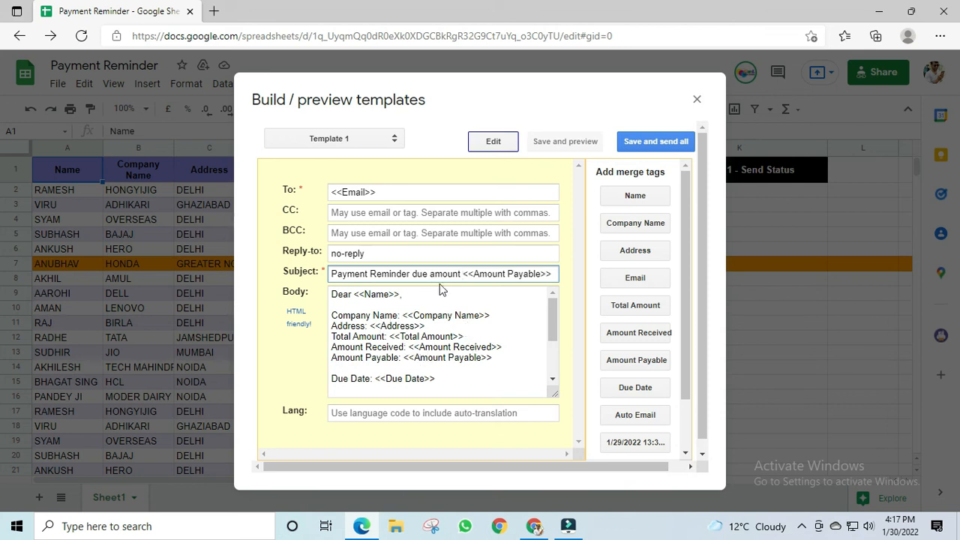
Save the template, review the full email preview and send it immediately, checking the send status in cell K7
{"action": "left_click", "coordinate": [637, 141]}
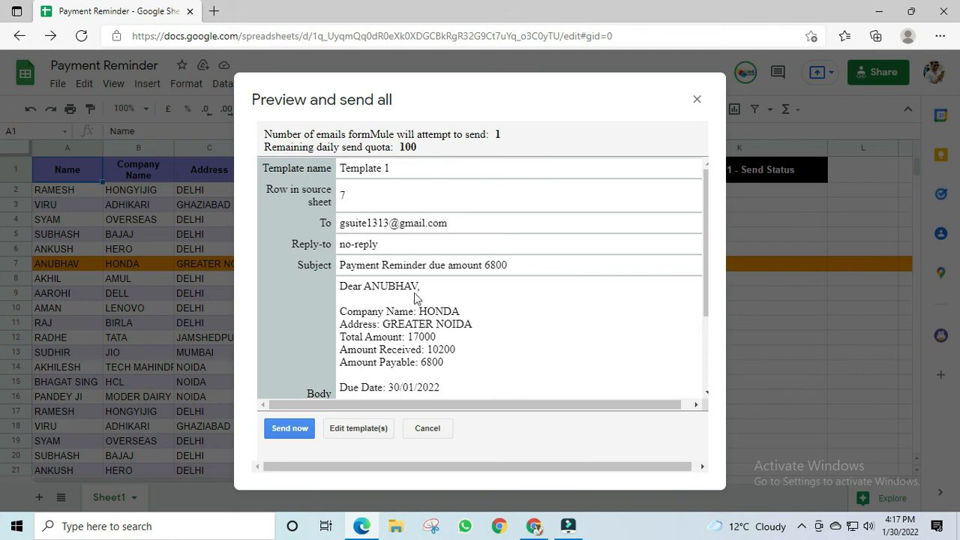
{"action": "scroll", "coordinate": [439, 304], "scroll_direction": "down", "scroll_amount": 1}
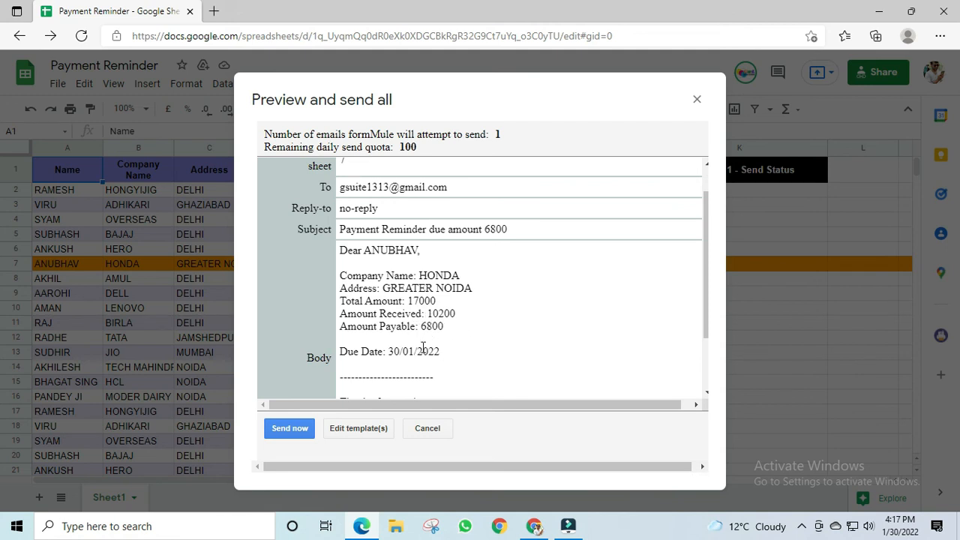
{"action": "scroll", "coordinate": [424, 347], "scroll_direction": "down", "scroll_amount": 3}
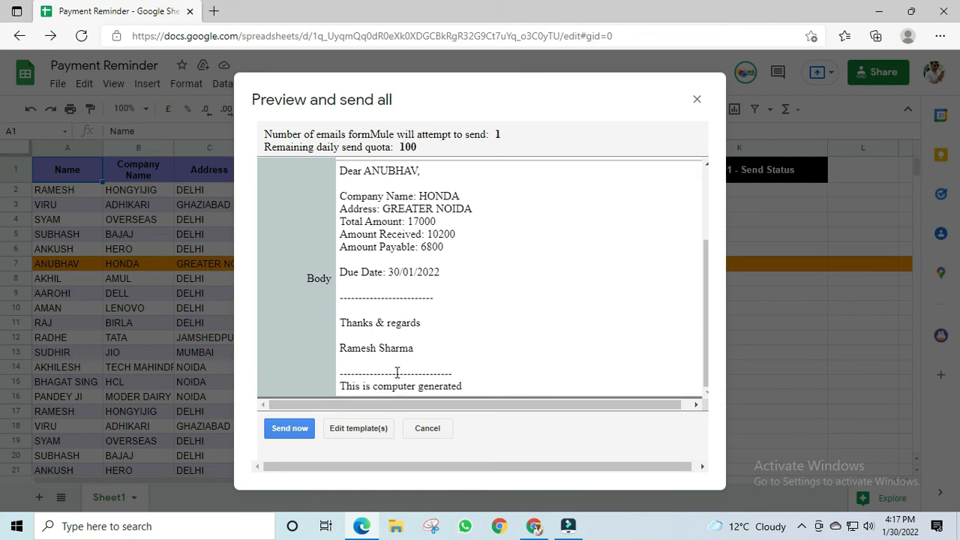
{"action": "left_click", "coordinate": [291, 429]}
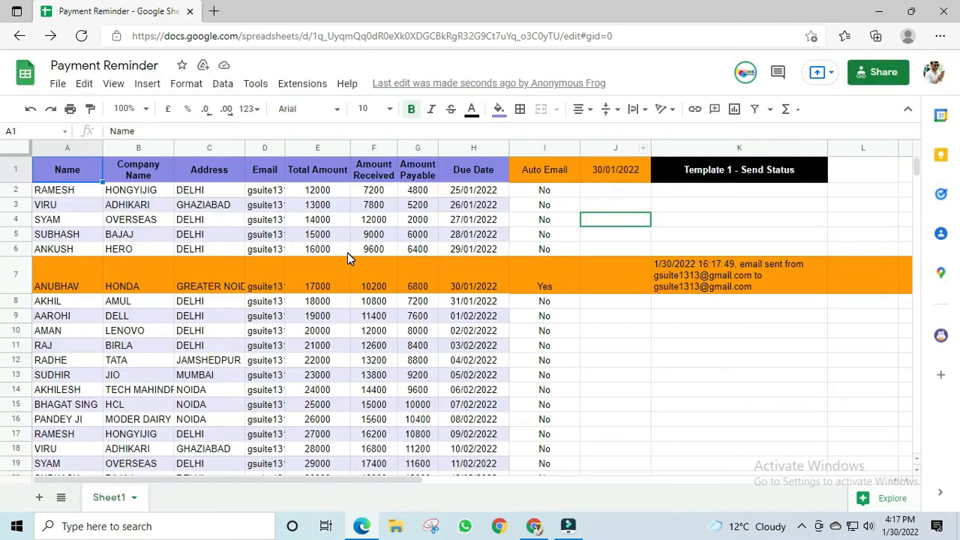
{"action": "left_click", "coordinate": [679, 277]}
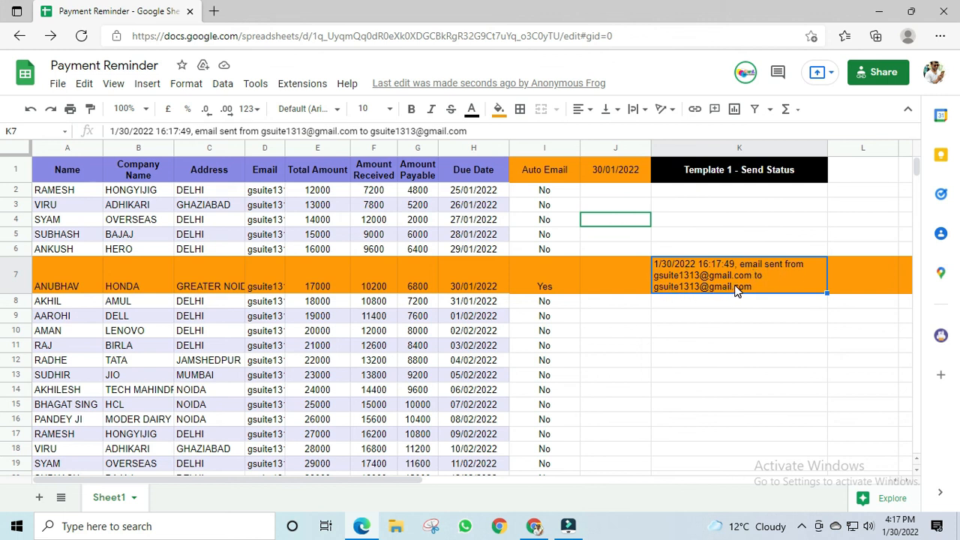
Switch to Gmail in Chrome, close the duplicate Payment Reminder sheet and open the newly received payment reminder email
{"action": "left_click", "coordinate": [534, 525]}
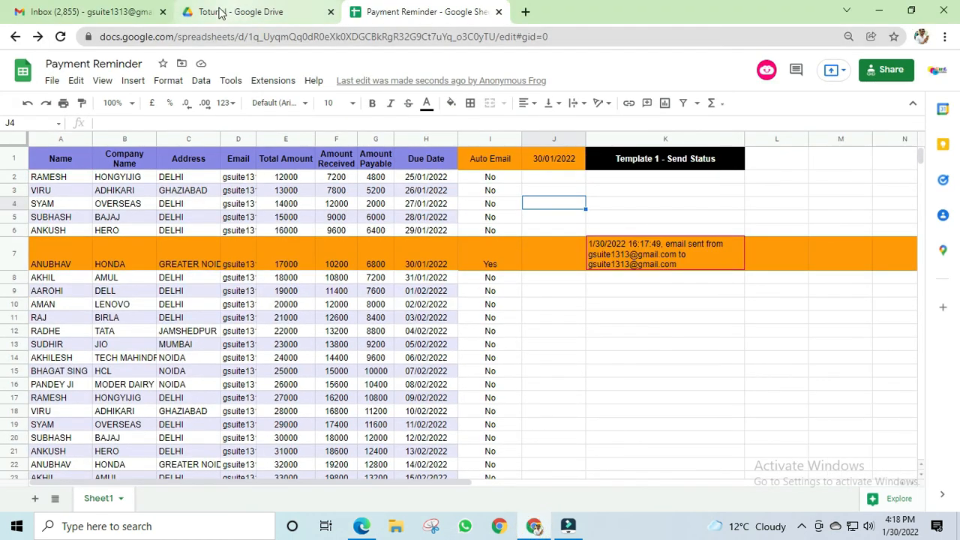
{"action": "left_click", "coordinate": [109, 12]}
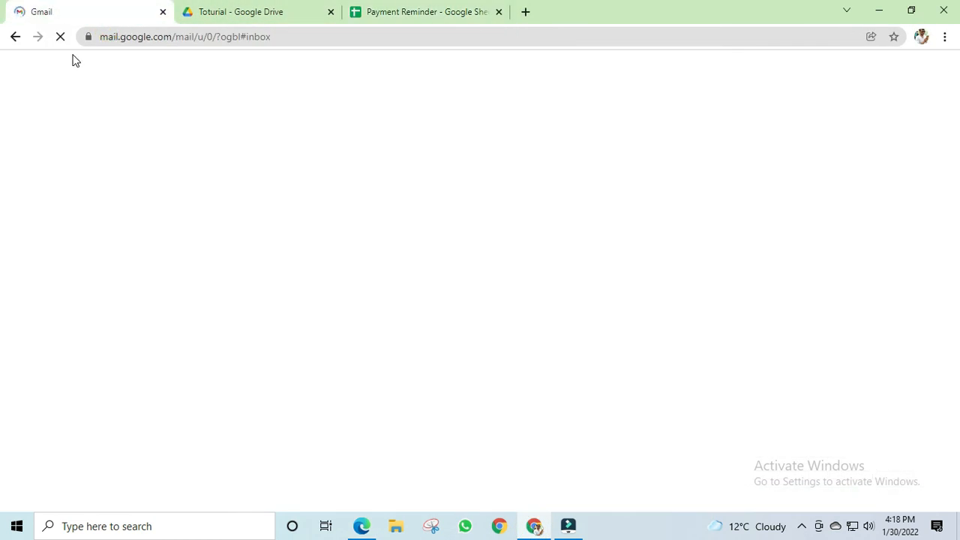
{"action": "left_click", "coordinate": [498, 12]}
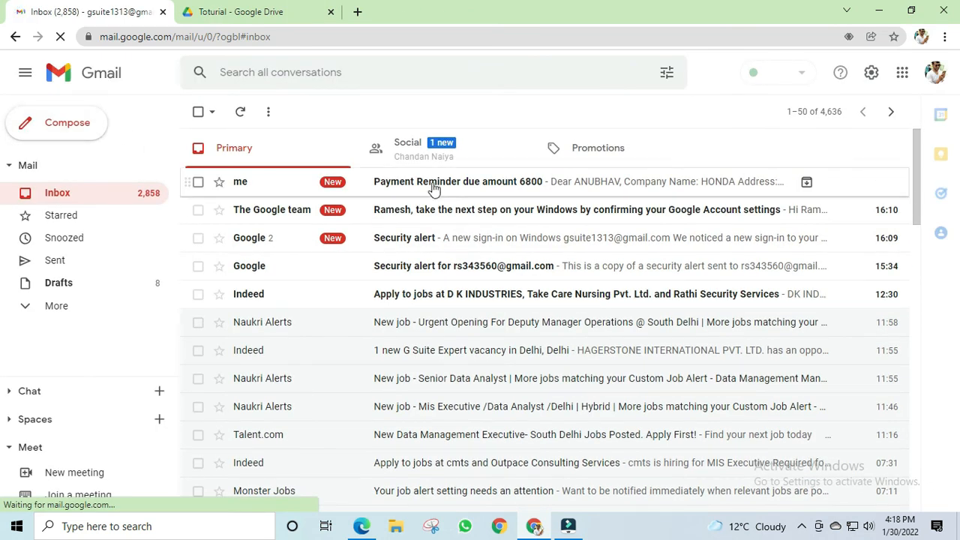
{"action": "left_click", "coordinate": [433, 187]}
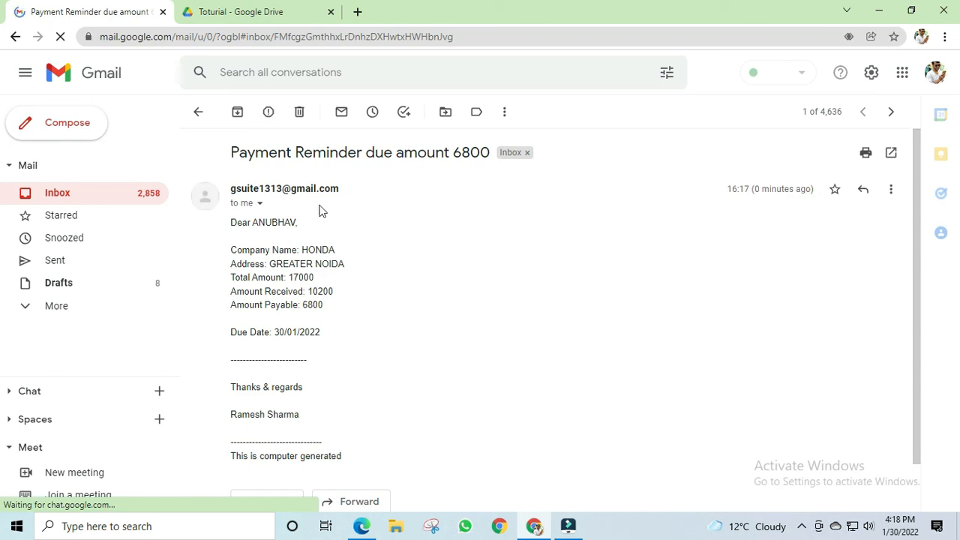
Examine the received email's subject, greeting, company details, amounts, due date and signature, and return to the sheet in Edge
{"action": "left_click_drag", "start_coordinate": [234, 153], "coordinate": [488, 152]}
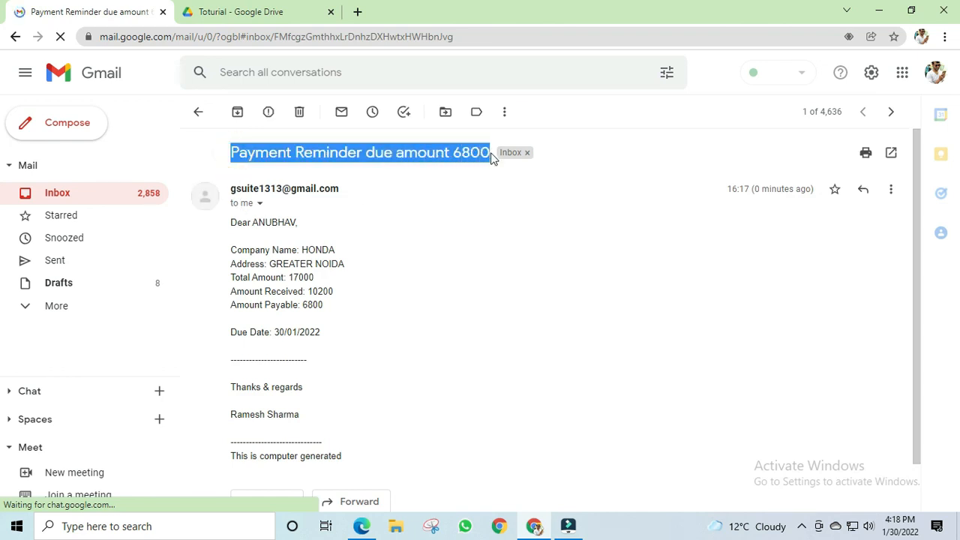
{"action": "left_click_drag", "start_coordinate": [233, 222], "coordinate": [299, 222]}
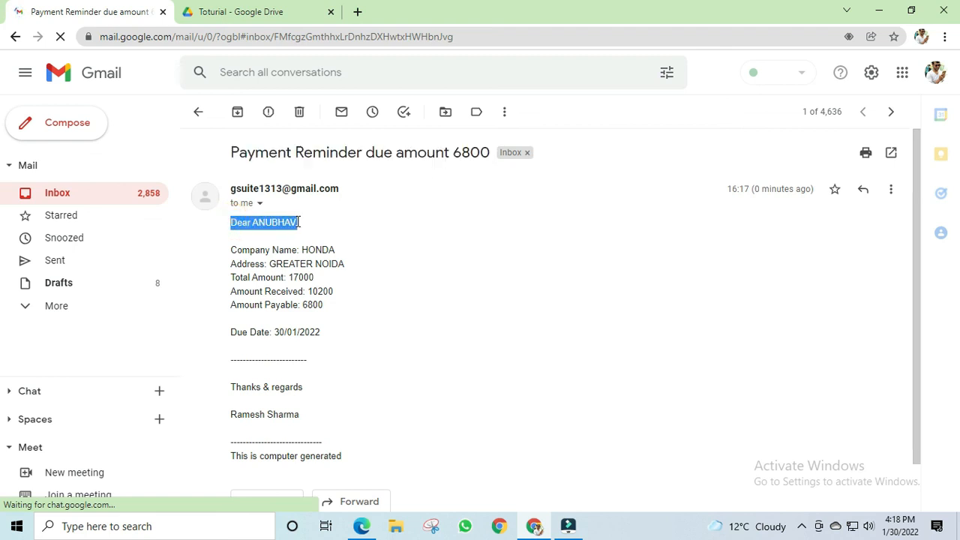
{"action": "left_click_drag", "start_coordinate": [232, 250], "coordinate": [341, 266]}
{"action": "left_click_drag", "start_coordinate": [231, 277], "coordinate": [324, 285]}
{"action": "left_click_drag", "start_coordinate": [248, 292], "coordinate": [352, 300]}
{"action": "left_click_drag", "start_coordinate": [254, 304], "coordinate": [327, 310]}
{"action": "left_click_drag", "start_coordinate": [249, 332], "coordinate": [314, 339]}
{"action": "scroll", "coordinate": [315, 341], "scroll_direction": "down", "scroll_amount": 1}
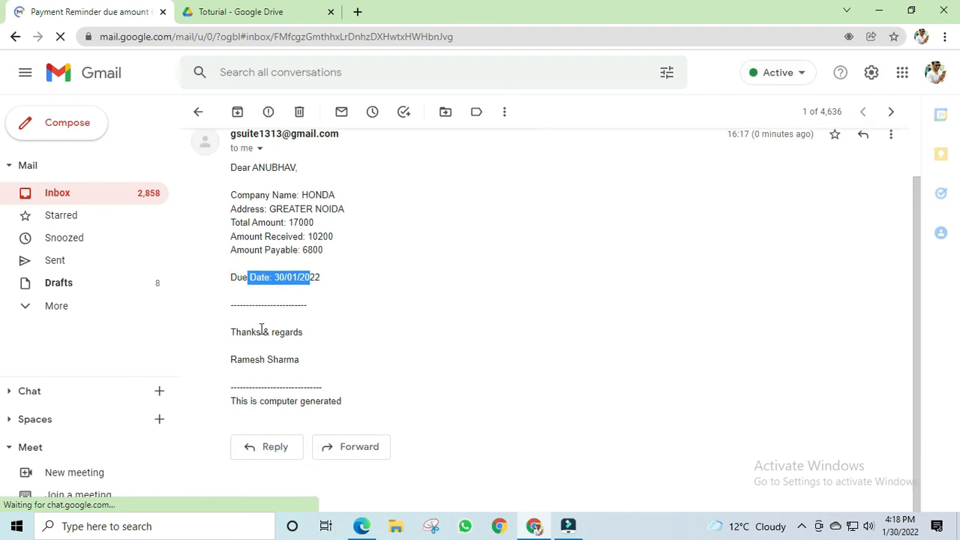
{"action": "left_click_drag", "start_coordinate": [342, 401], "coordinate": [251, 320]}
{"action": "scroll", "coordinate": [301, 249], "scroll_direction": "up", "scroll_amount": 1}
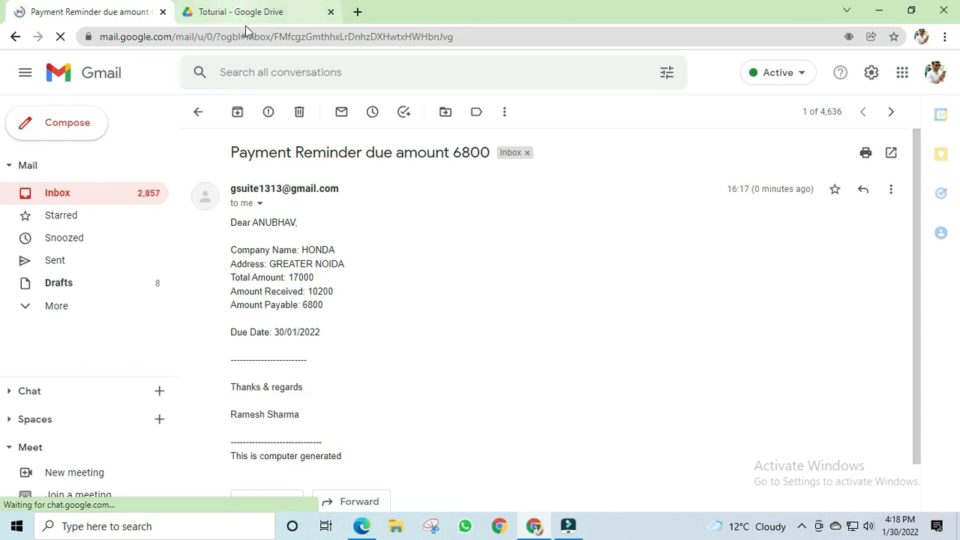
{"action": "left_click", "coordinate": [362, 526]}
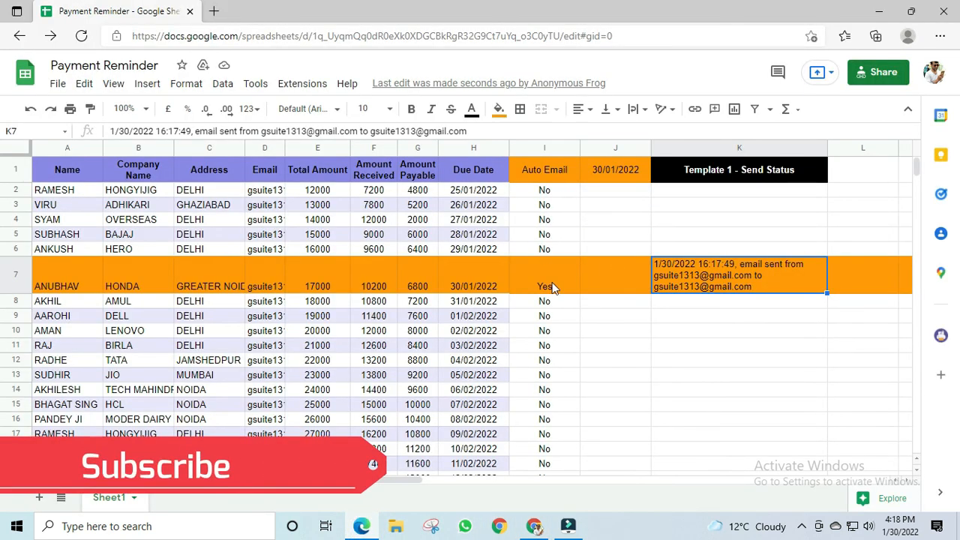